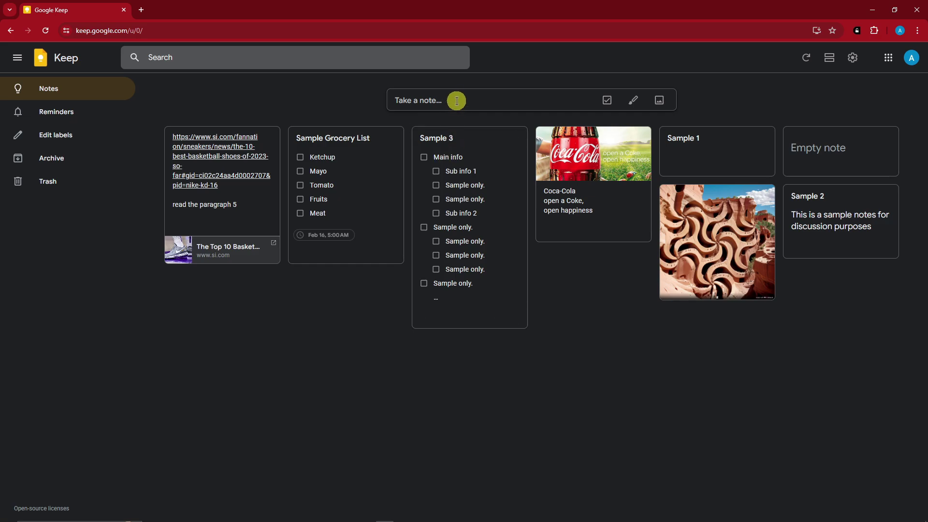
- Type the trial lines List 1, List 2 and List 3 into a new note, then delete them all
{"action": "left_click", "coordinate": [440, 99]}
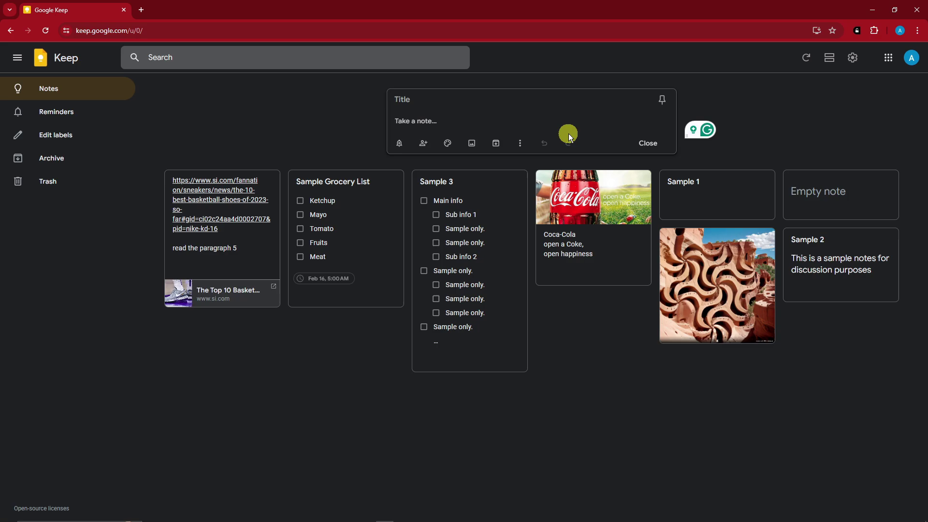
{"action": "left_click", "coordinate": [650, 144]}
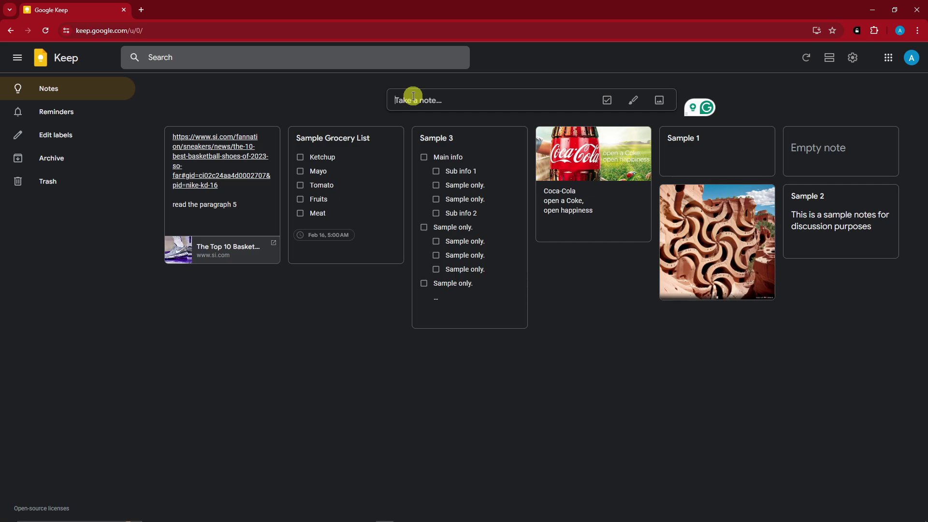
{"action": "left_click", "coordinate": [413, 95]}
{"action": "type", "text": "List 1"}
{"action": "key", "text": "Return"}
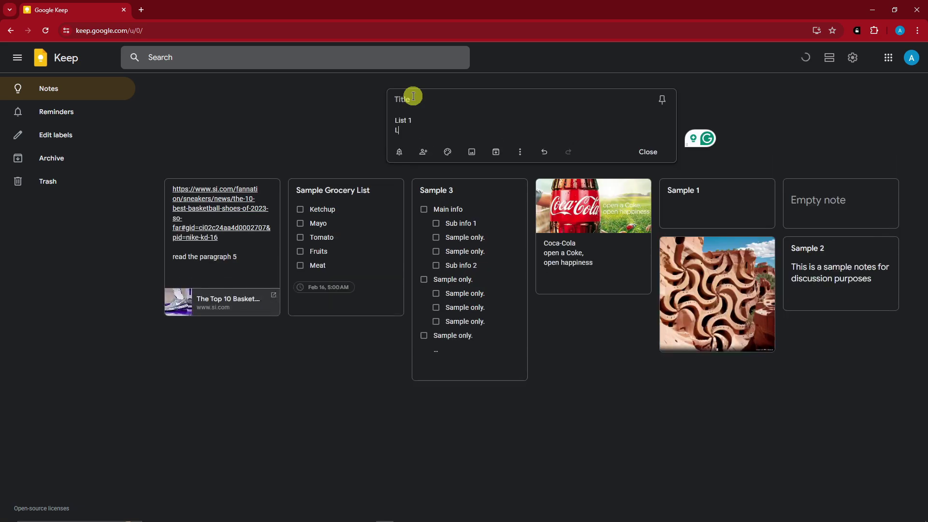
{"action": "type", "text": "List 2"}
{"action": "key", "text": "Return"}
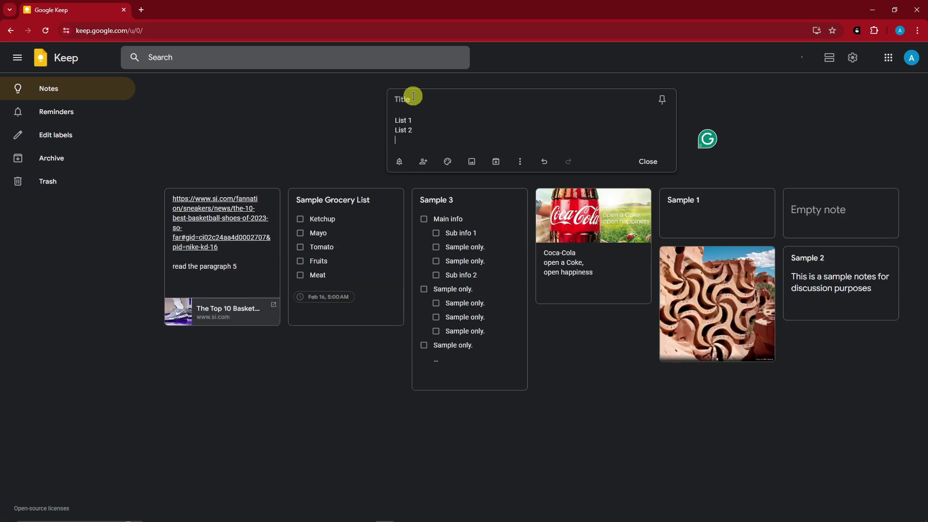
{"action": "type", "text": "List 3"}
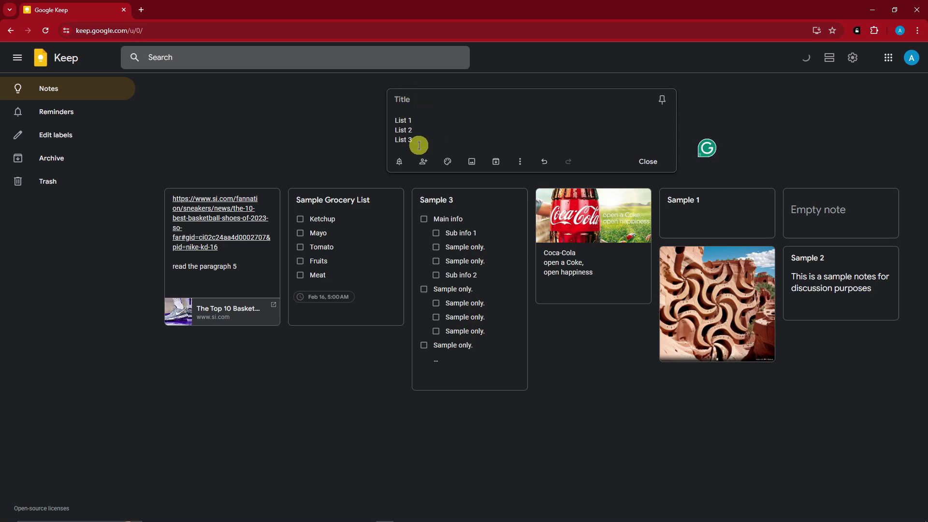
{"action": "left_click_drag", "start_coordinate": [414, 141], "coordinate": [386, 118]}
{"action": "key", "text": "BackSpace"}
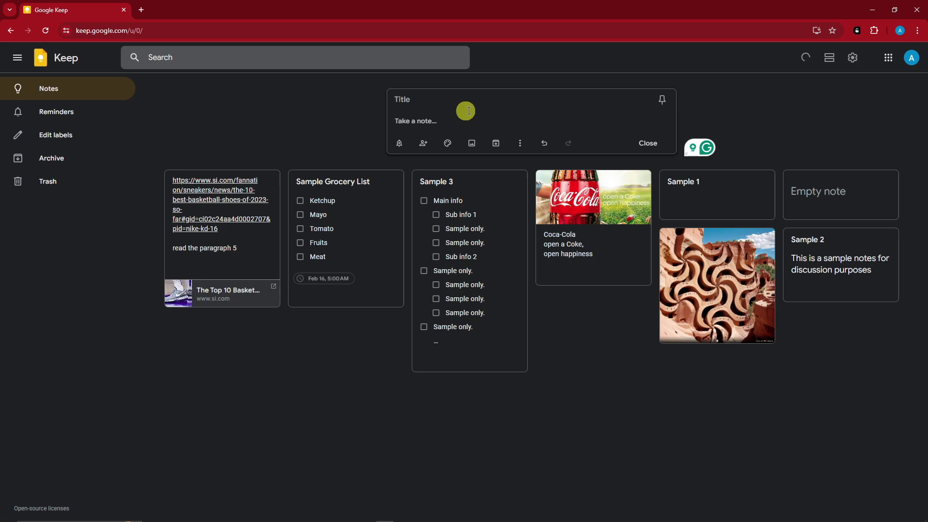
- Discard the emptied note and start a new checklist titled 'Shopping List'
{"action": "left_click", "coordinate": [651, 143]}
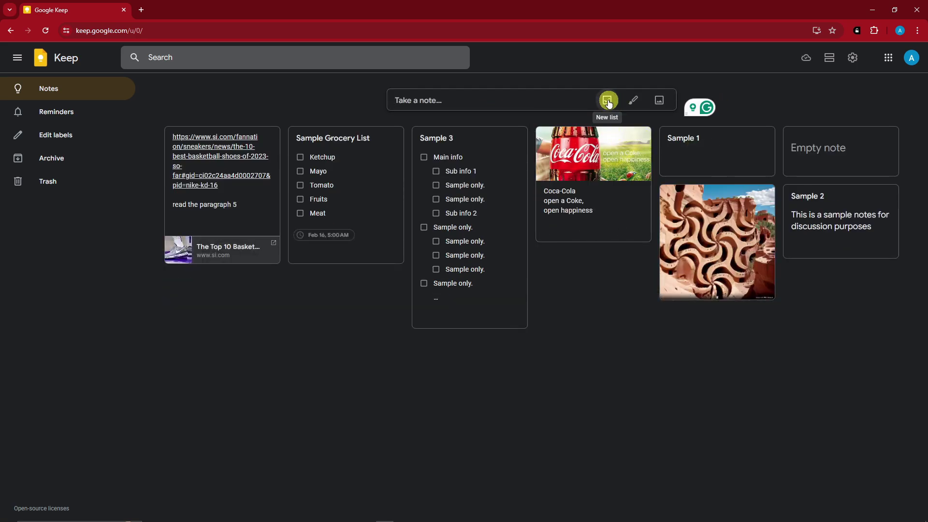
{"action": "left_click", "coordinate": [608, 102]}
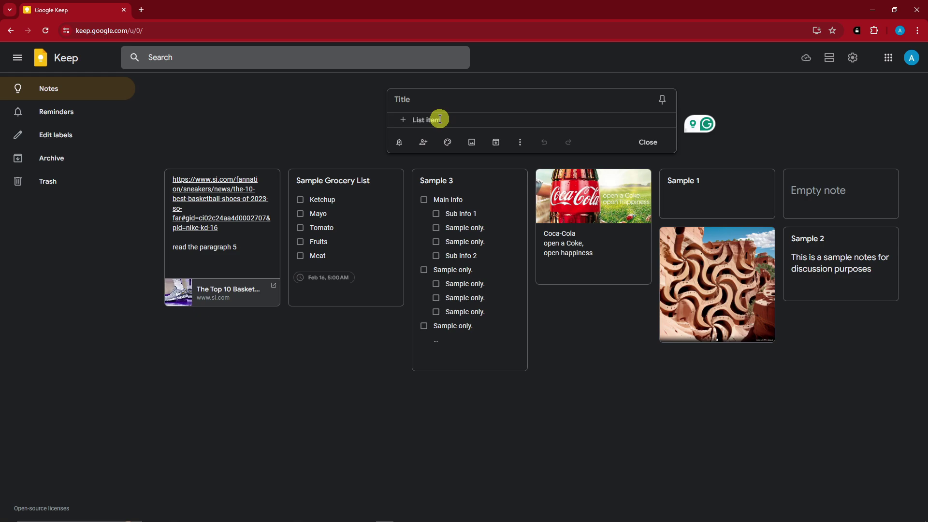
{"action": "left_click", "coordinate": [422, 99]}
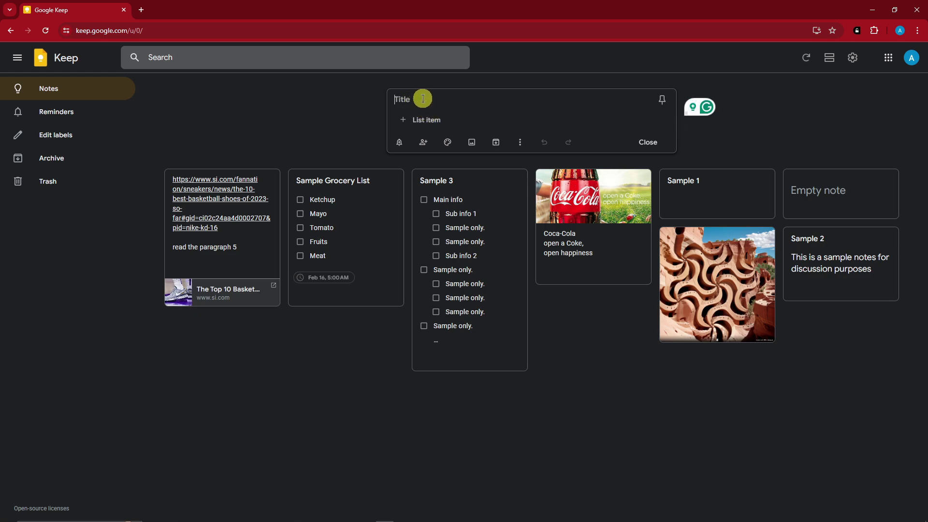
{"action": "type", "text": "Shopping List"}
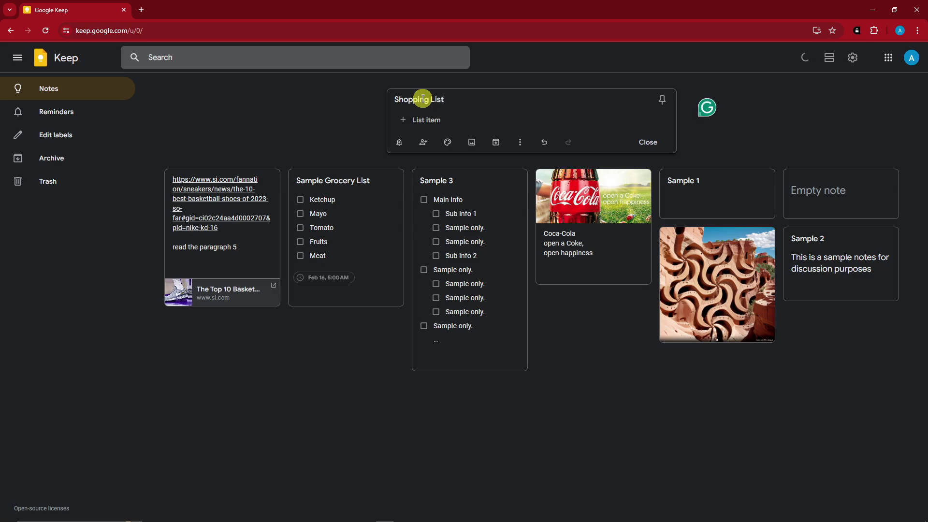
- Add the checklist items Apple, Oranges/fruit and bananas, using autocomplete suggestions
{"action": "left_click", "coordinate": [440, 119]}
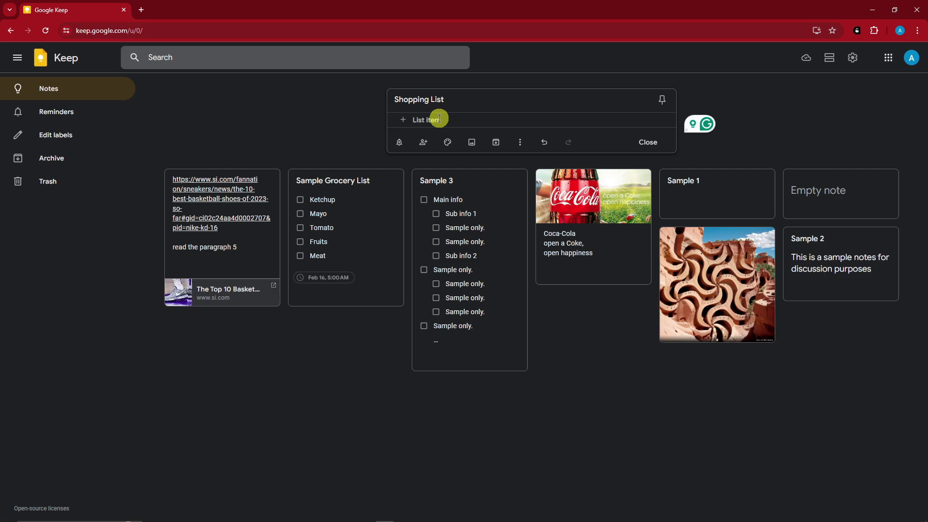
{"action": "type", "text": "Apple"}
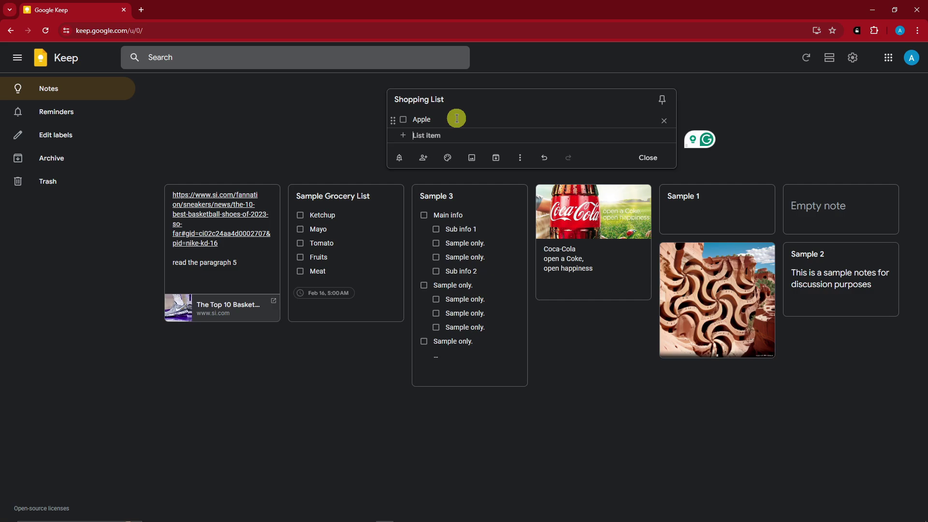
{"action": "type", "text": "Oranges"}
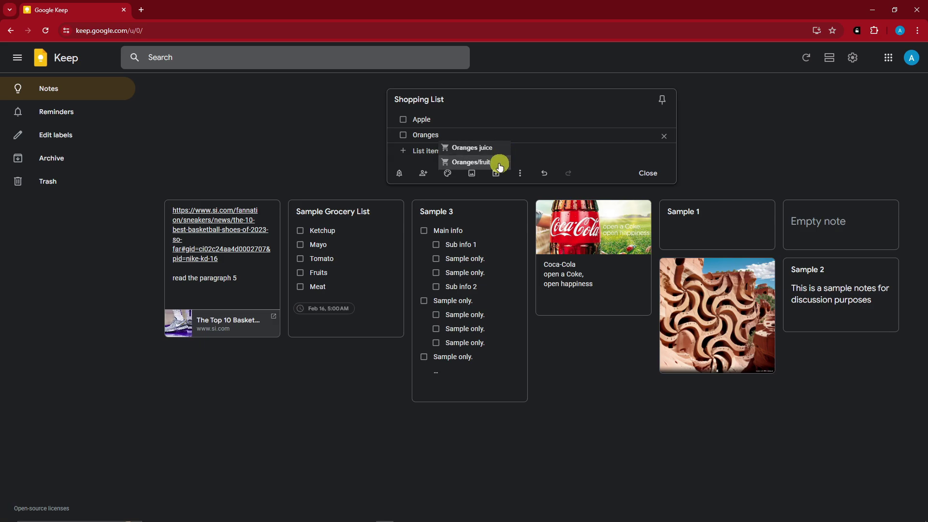
{"action": "left_click", "coordinate": [503, 163]}
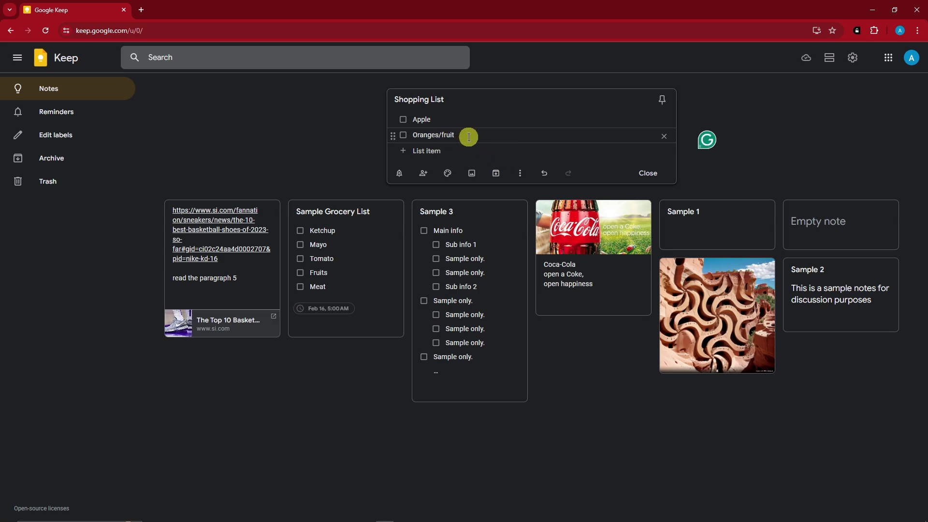
{"action": "key", "text": "Return"}
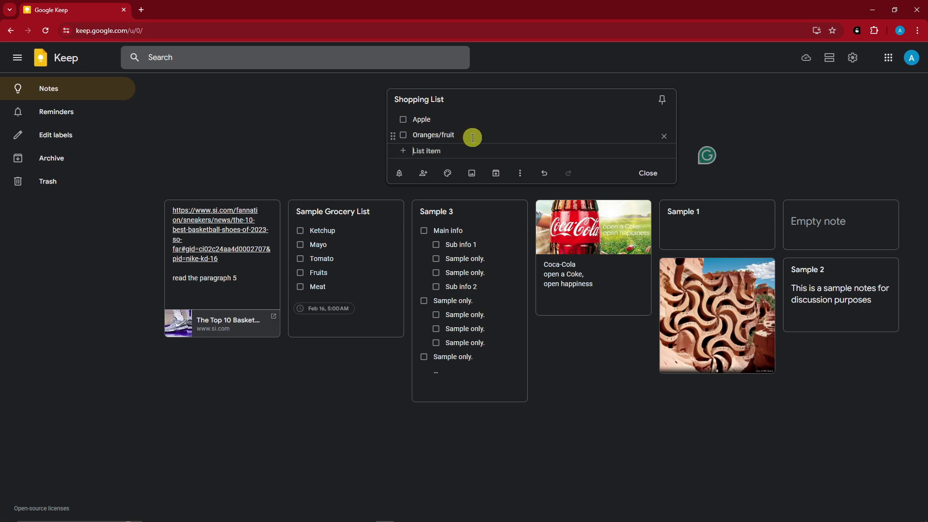
{"action": "type", "text": "ban"}
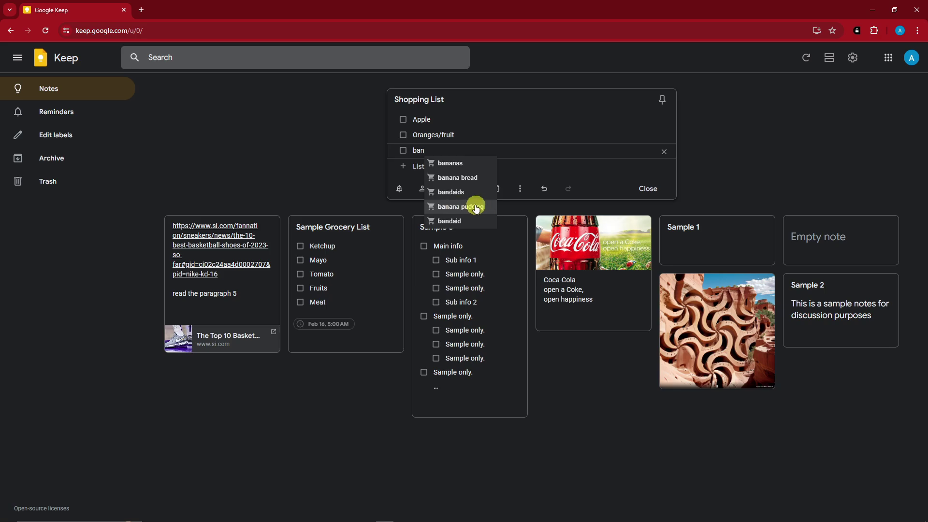
{"action": "left_click", "coordinate": [463, 163]}
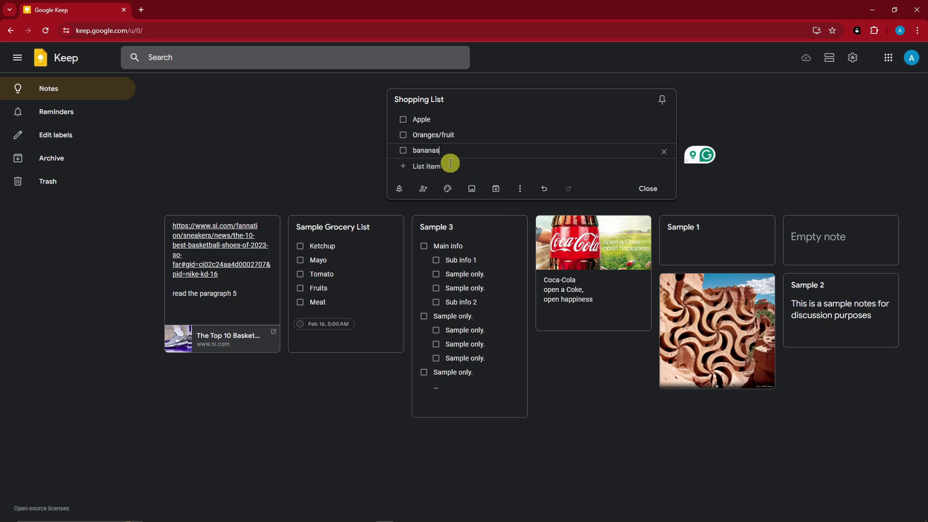
- Add the items Cheese and Milks to the checklist
{"action": "left_click", "coordinate": [490, 158]}
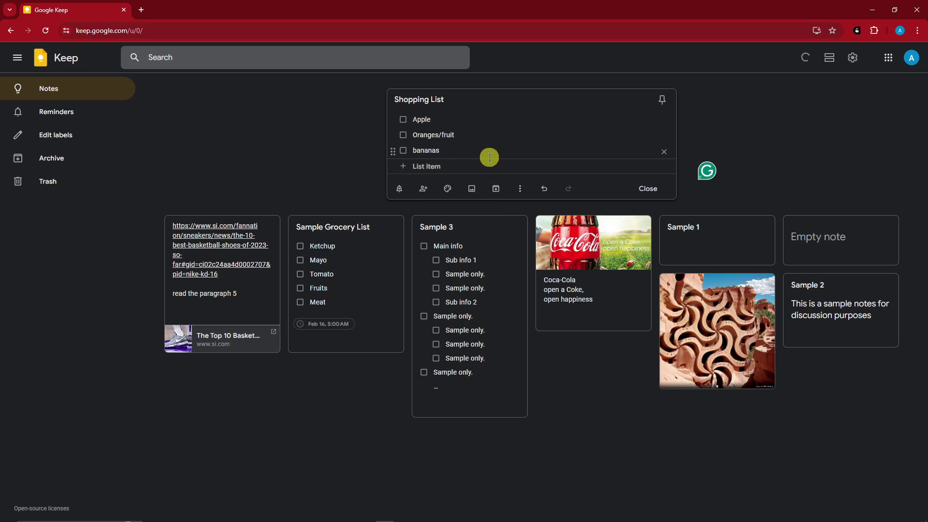
{"action": "type", "text": "Chee"}
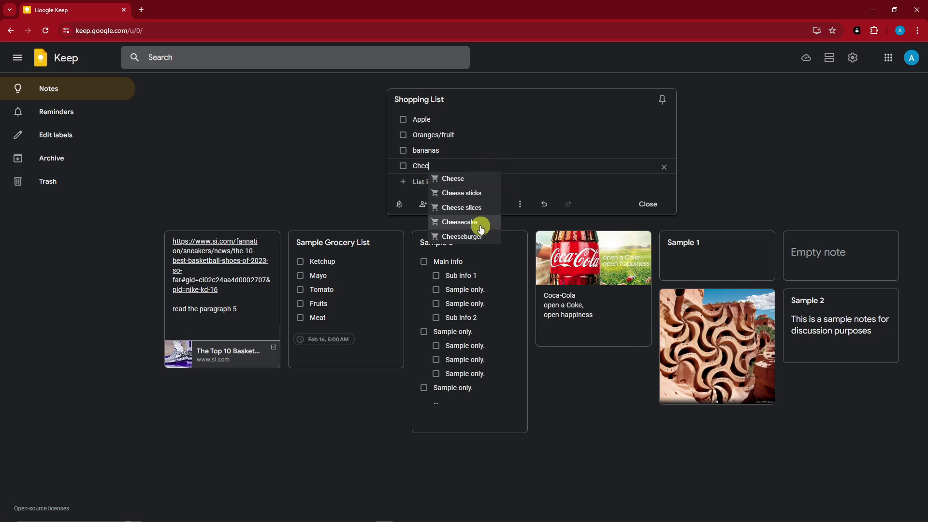
{"action": "left_click", "coordinate": [478, 179]}
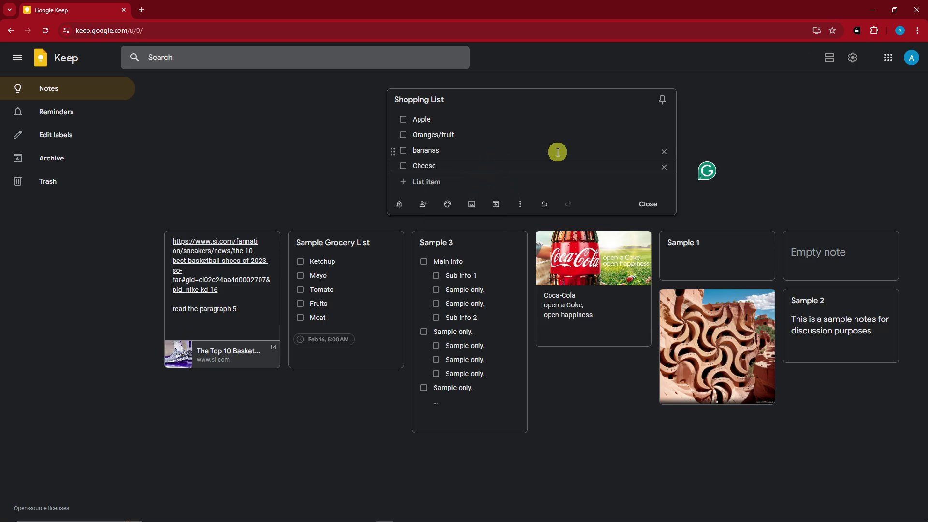
{"action": "key", "text": "Return"}
{"action": "type", "text": "Milk"}
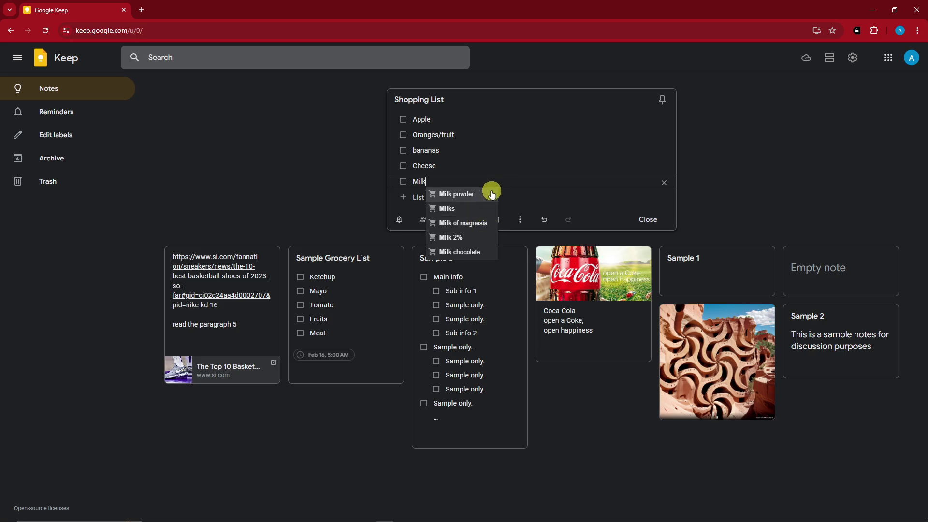
{"action": "left_click", "coordinate": [471, 209]}
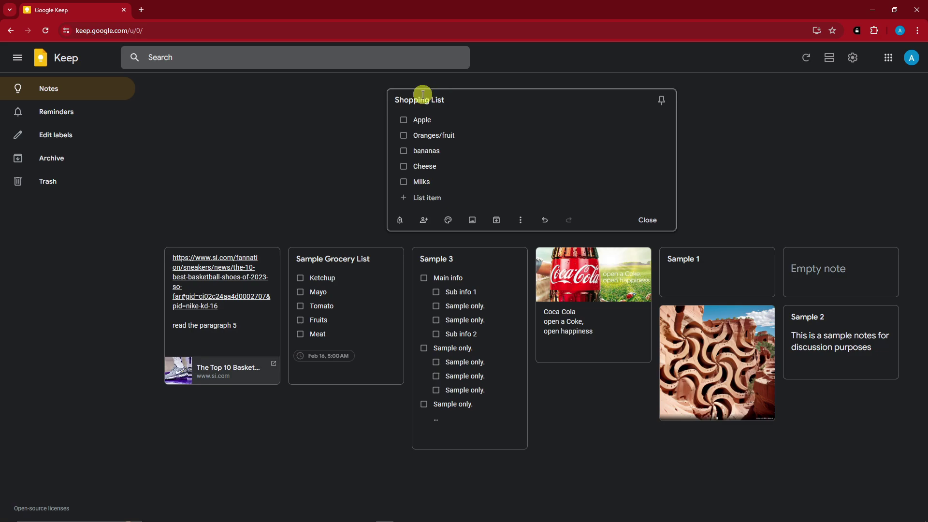
- Insert a new item named Produce above Apple
{"action": "mouse_move", "coordinate": [414, 117]}
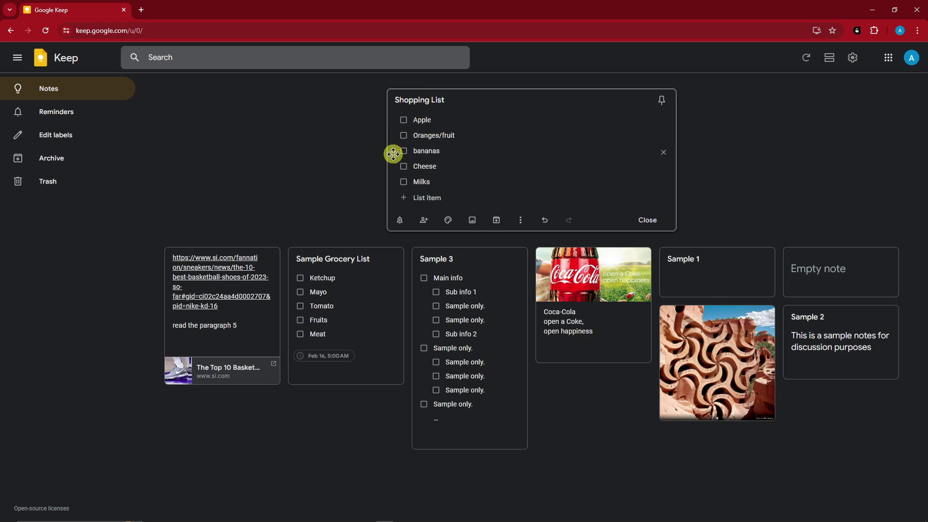
{"action": "left_click_drag", "start_coordinate": [394, 120], "coordinate": [421, 120]}
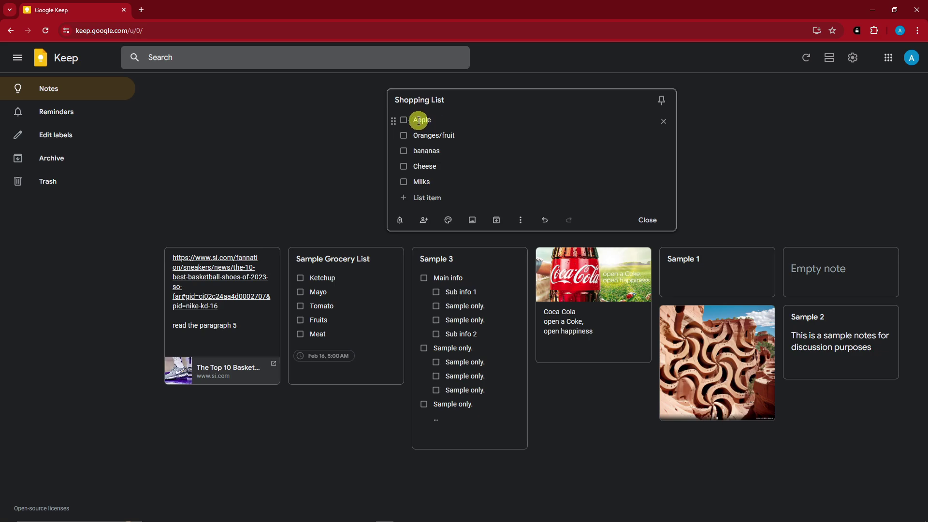
{"action": "left_click", "coordinate": [418, 120]}
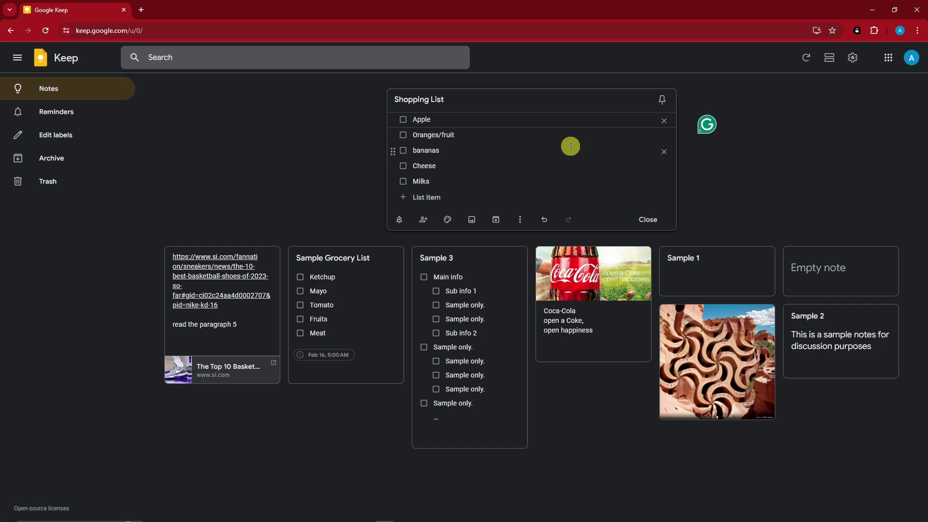
{"action": "key", "text": "Return"}
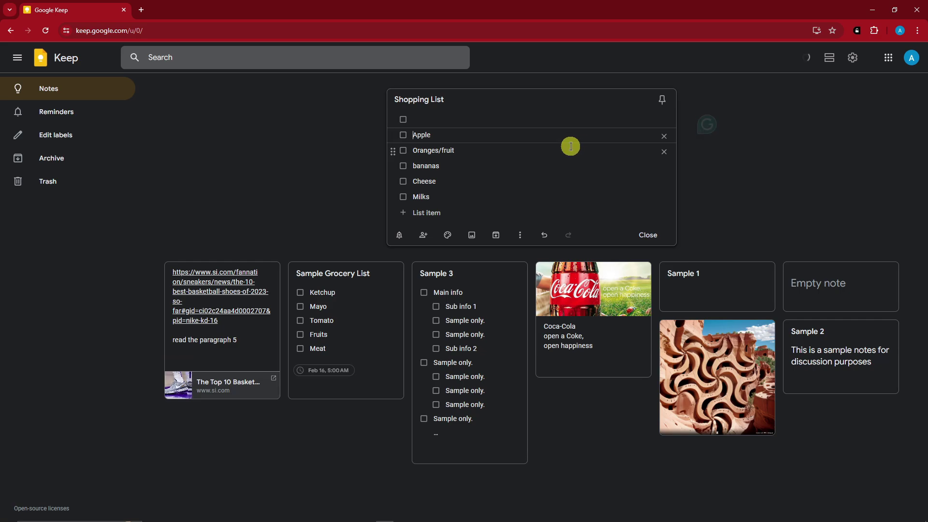
{"action": "left_click", "coordinate": [425, 117]}
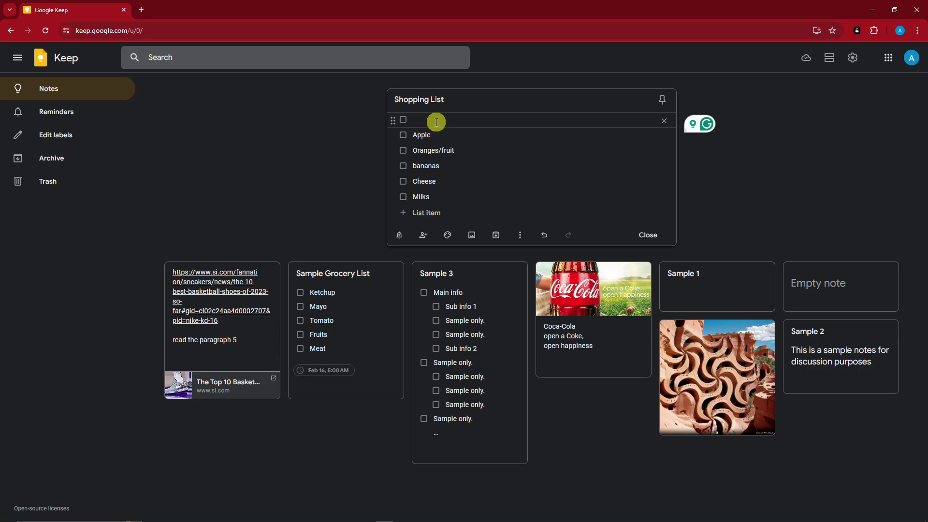
{"action": "type", "text": "Produc"}
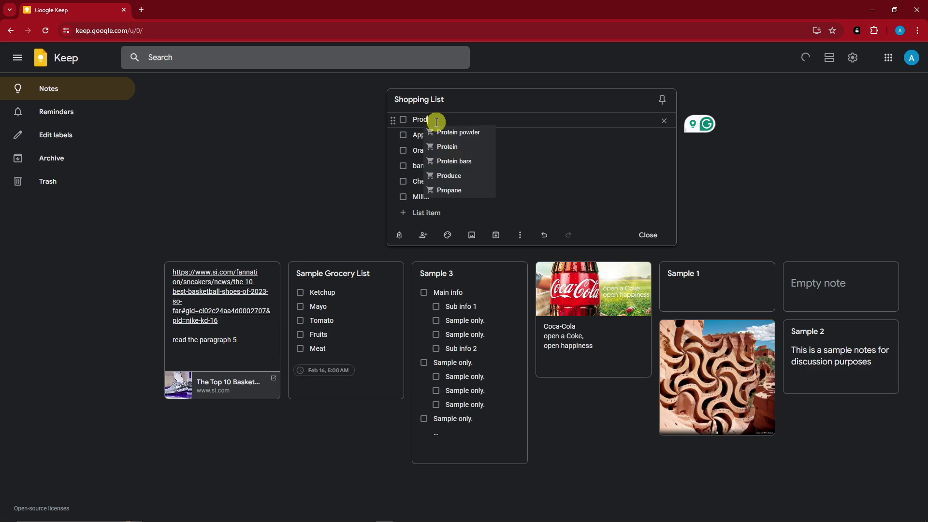
{"action": "type", "text": "e"}
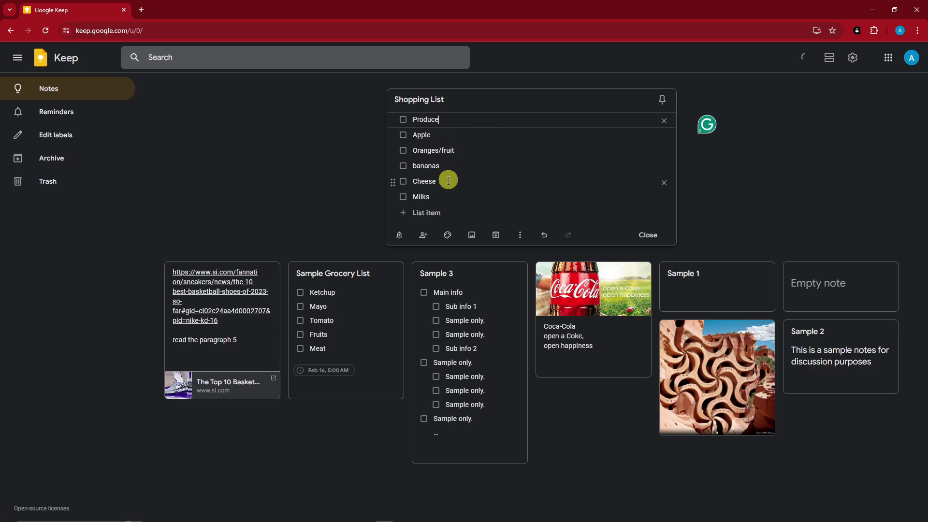
- Insert a Dairy products item above Cheese from the suggestions
{"action": "left_click", "coordinate": [414, 181]}
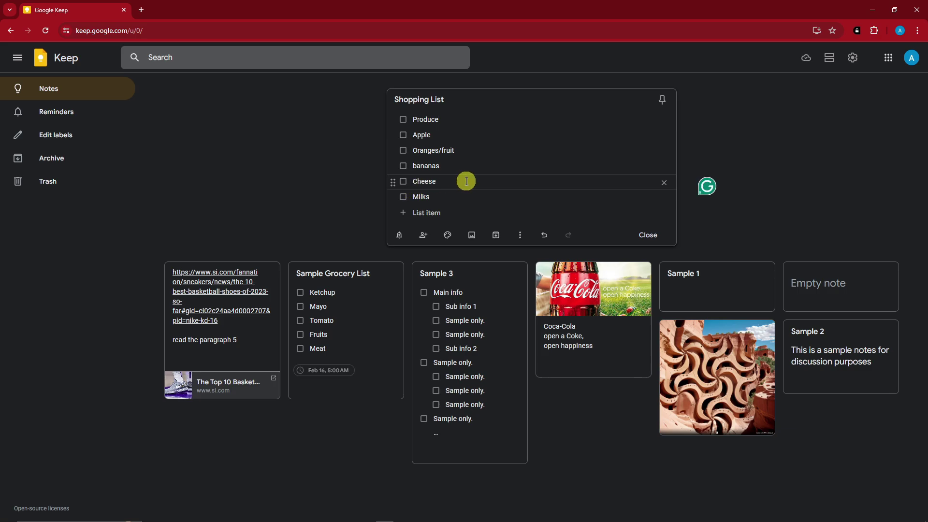
{"action": "key", "text": "Return"}
{"action": "type", "text": "Dairy"}
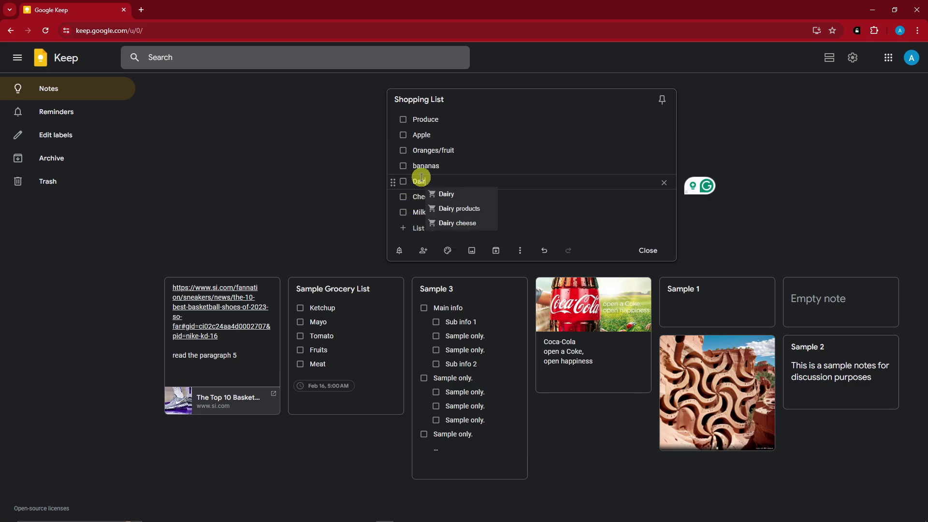
{"action": "left_click", "coordinate": [482, 197]}
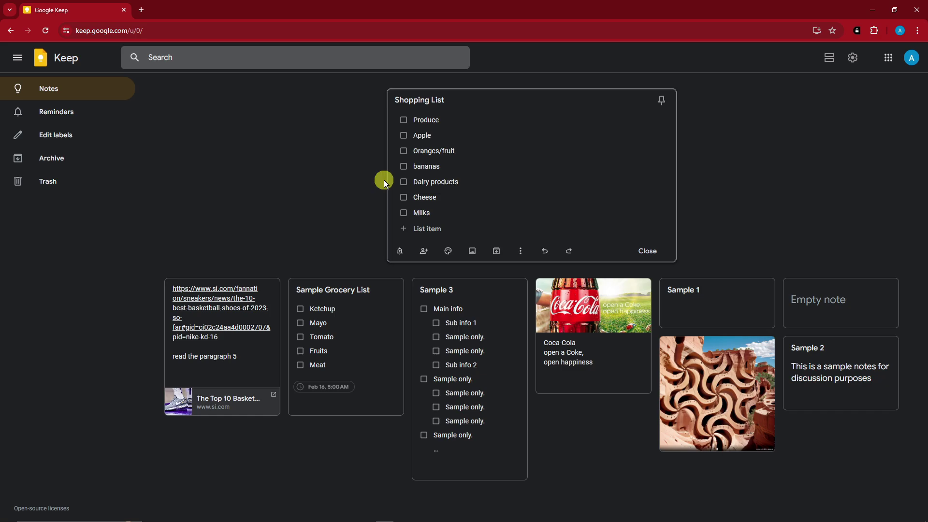
- Indent Apple and Oranges/fruit under Produce, and Cheese under Dairy products
{"action": "left_click", "coordinate": [436, 122]}
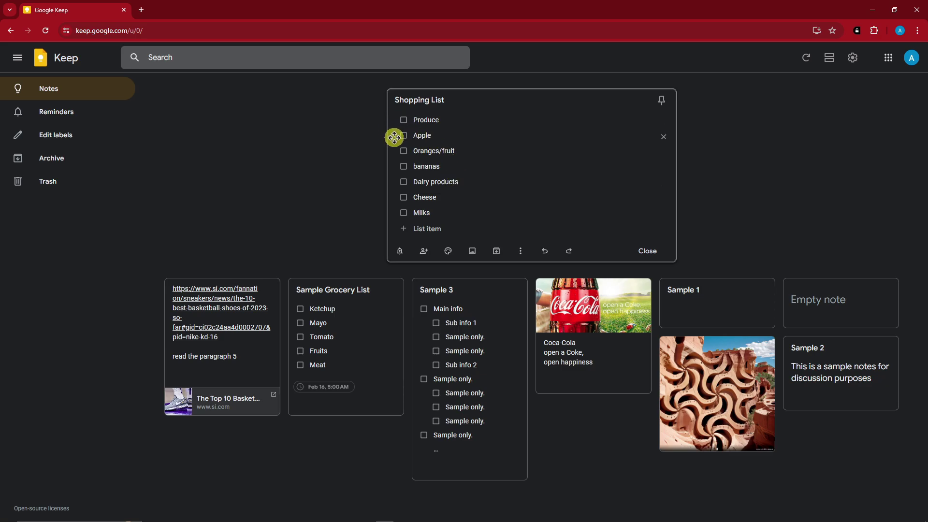
{"action": "mouse_move", "coordinate": [395, 138]}
{"action": "left_mouse_down"}
{"action": "mouse_move", "coordinate": [419, 136]}
{"action": "mouse_move", "coordinate": [382, 159]}
{"action": "mouse_move", "coordinate": [423, 121]}
{"action": "mouse_move", "coordinate": [412, 137]}
{"action": "left_mouse_up"}
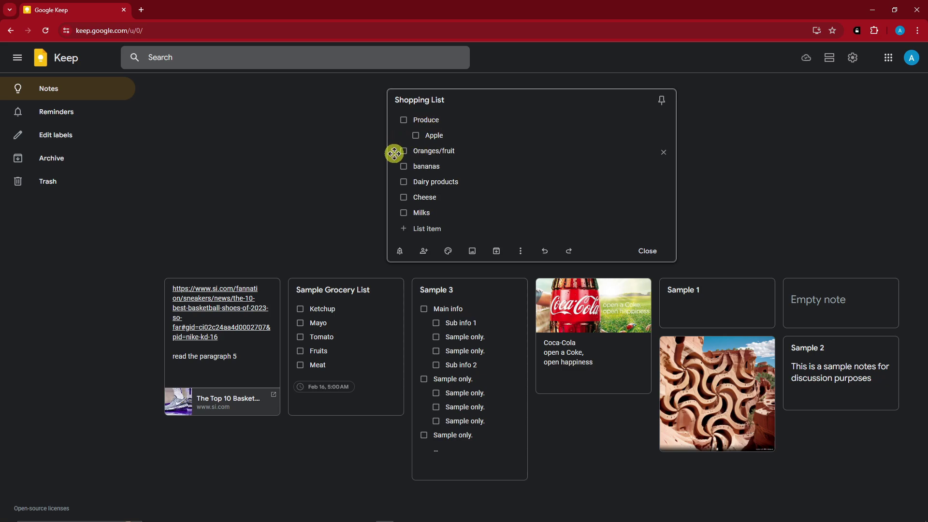
{"action": "left_click_drag", "start_coordinate": [394, 152], "coordinate": [416, 168]}
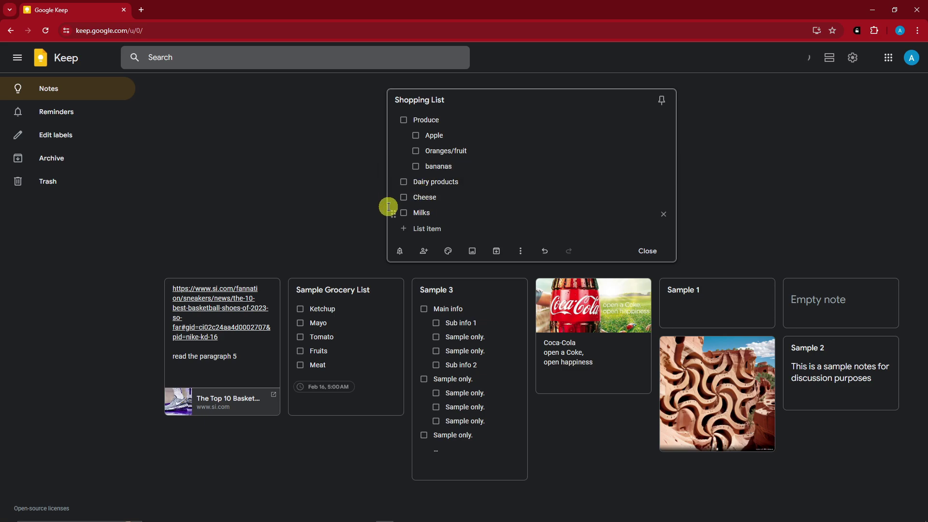
{"action": "left_click_drag", "start_coordinate": [394, 199], "coordinate": [422, 211]}
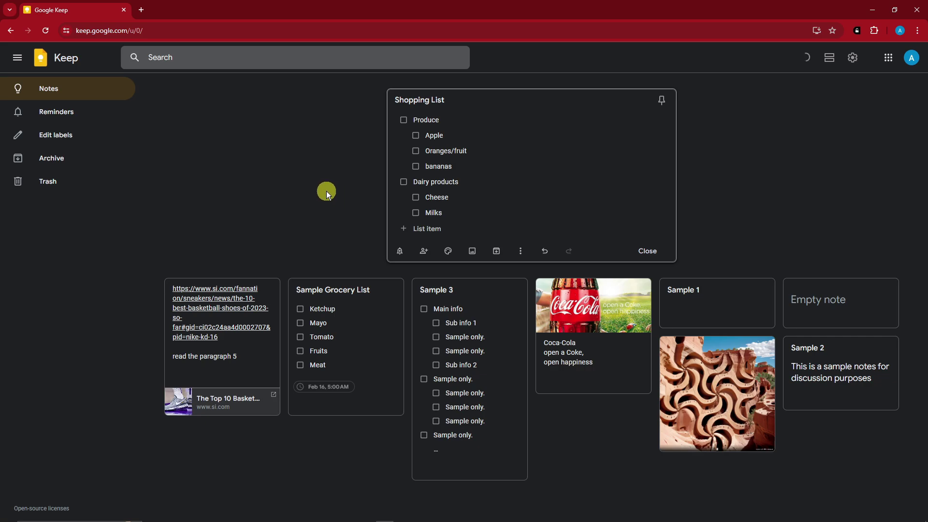
- Add grapes as a new item below bananas under Produce
{"action": "left_click", "coordinate": [471, 168]}
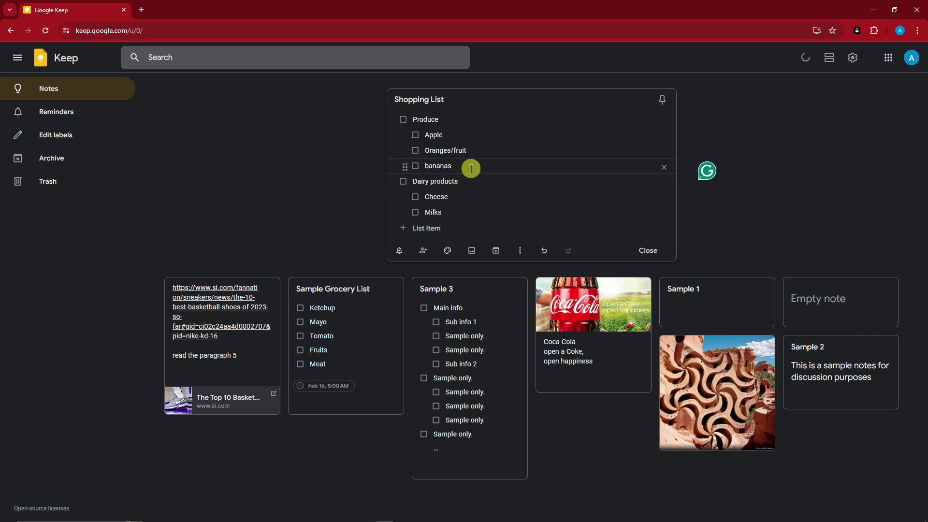
{"action": "key", "text": "Return"}
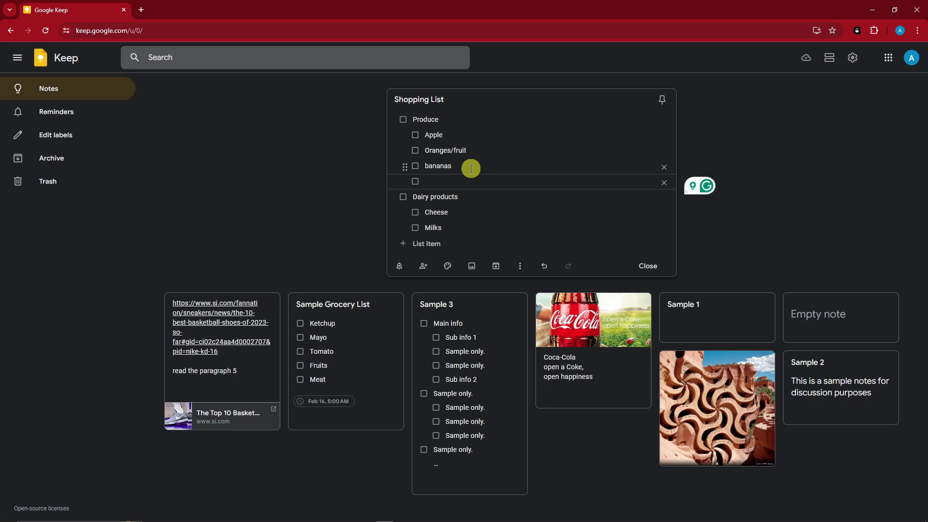
{"action": "type", "text": "gr"}
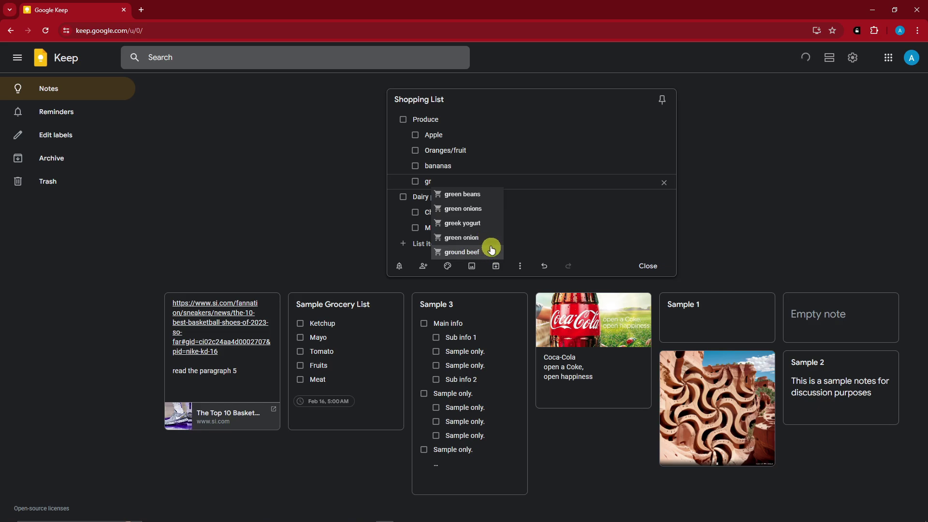
{"action": "type", "text": "a"}
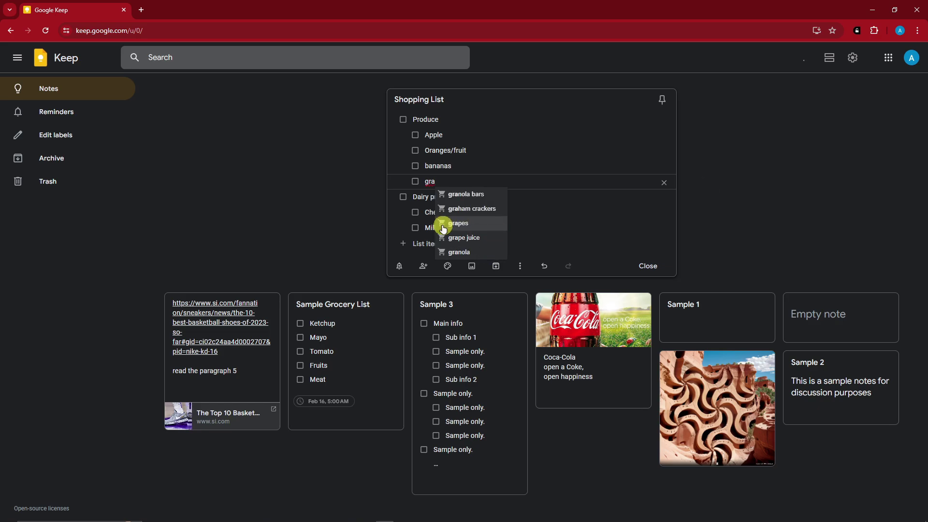
{"action": "left_click", "coordinate": [480, 227]}
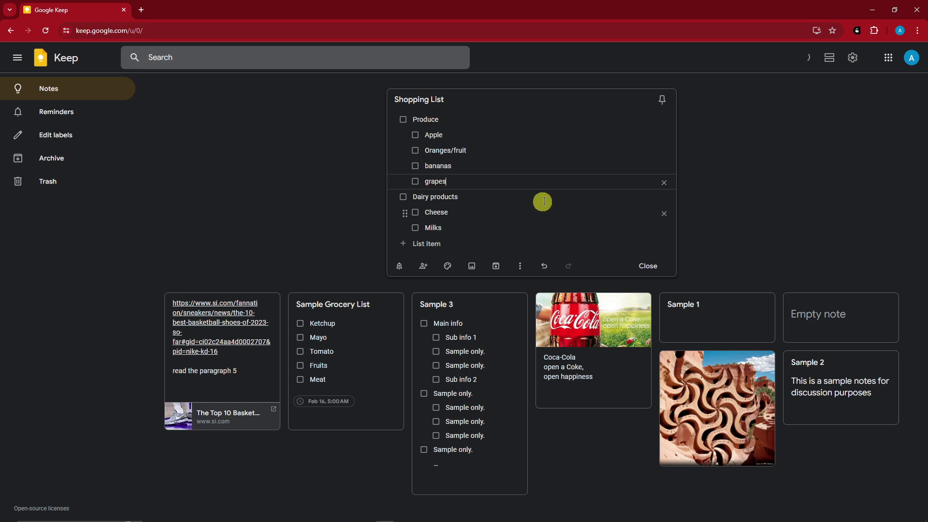
- Add milk chocolate as a new item below Milks under Dairy products
{"action": "left_click", "coordinate": [457, 231]}
{"action": "key", "text": "Return"}
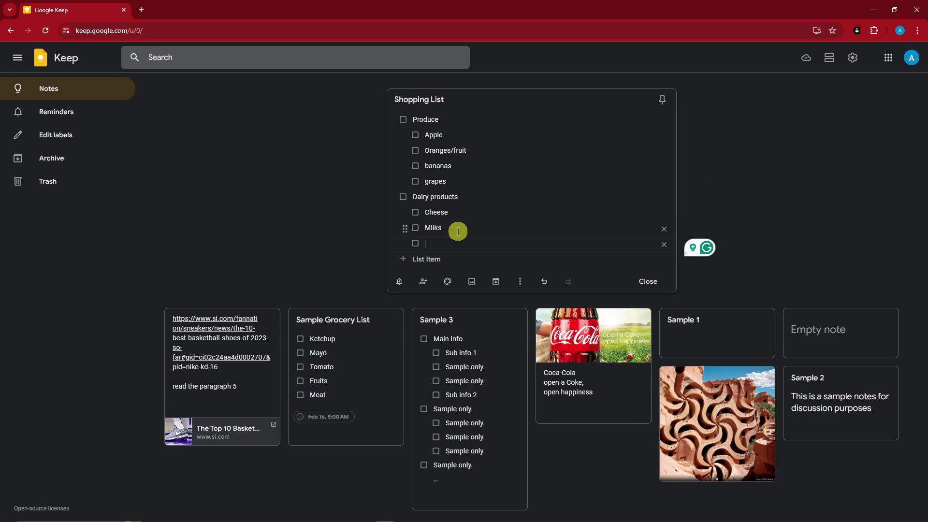
{"action": "type", "text": "milk"}
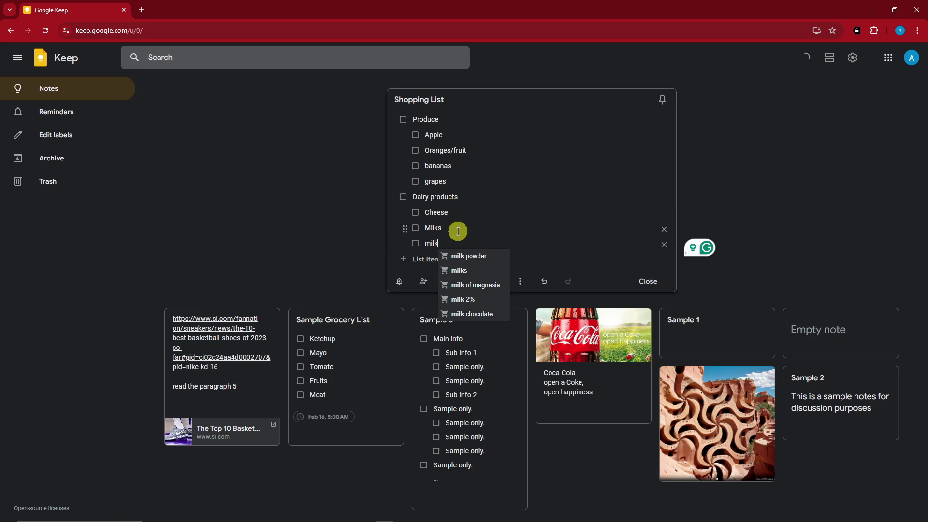
{"action": "left_click", "coordinate": [488, 314]}
{"action": "key", "text": "Up"}
{"action": "key", "text": "Up"}
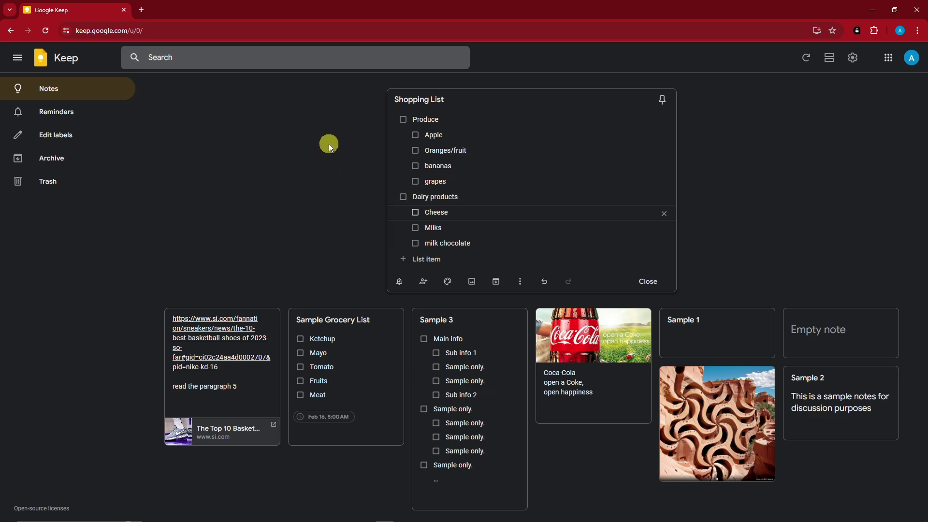
- Test checking off Produce and several fruit items, then uncheck them to restore the list
{"action": "left_click", "coordinate": [403, 120]}
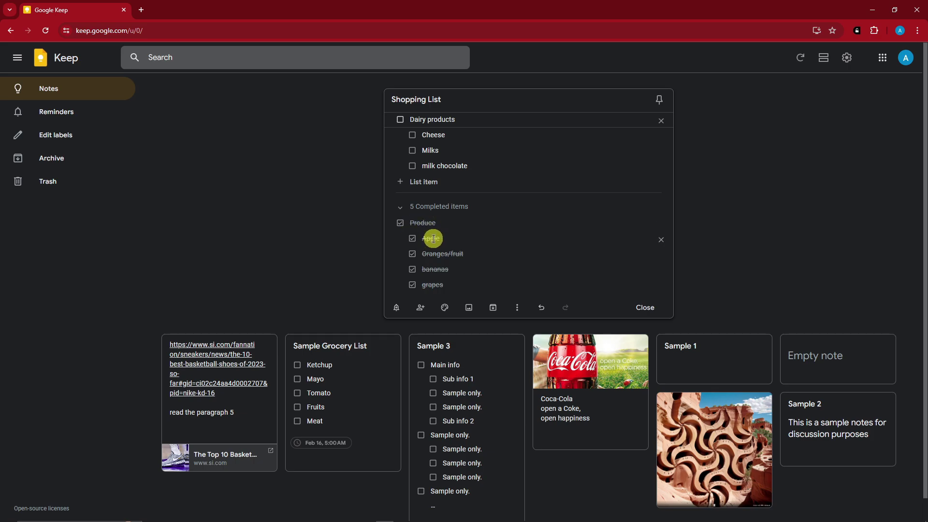
{"action": "left_click", "coordinate": [400, 222]}
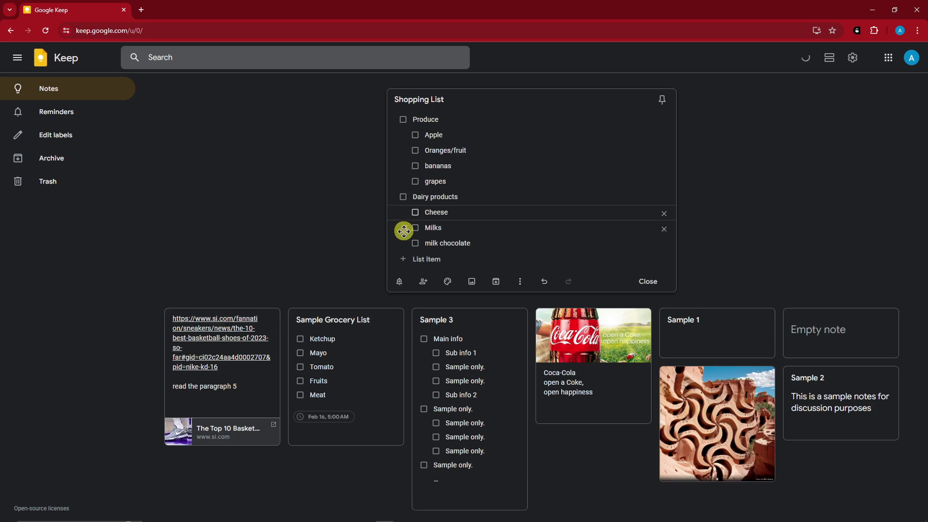
{"action": "left_click", "coordinate": [416, 151]}
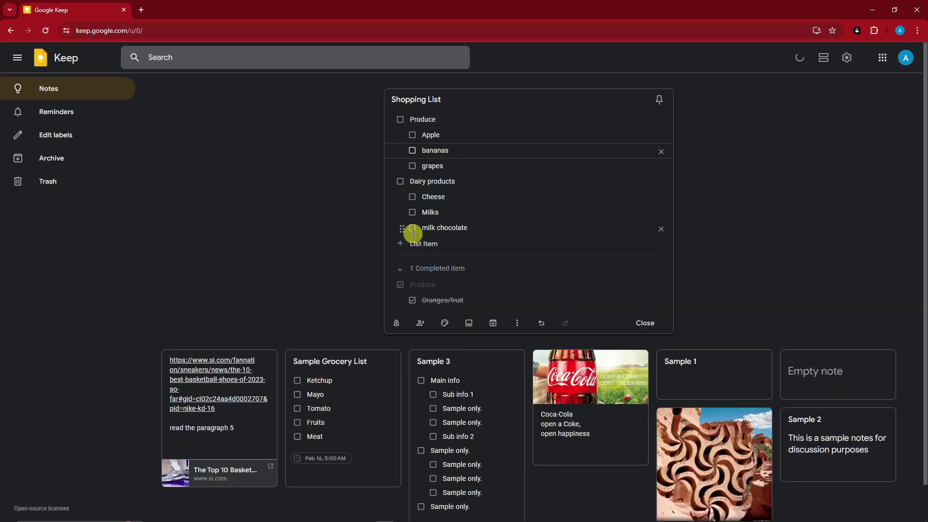
{"action": "left_click", "coordinate": [412, 135]}
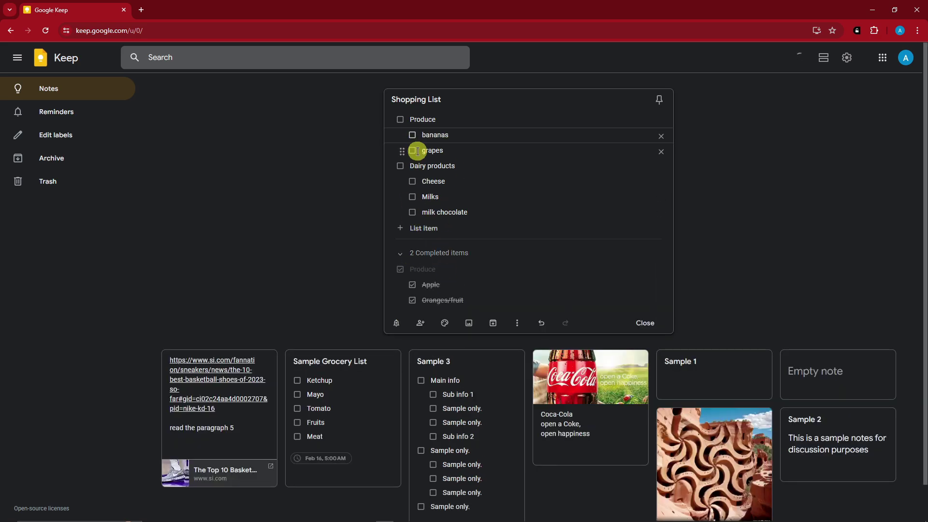
{"action": "left_click", "coordinate": [414, 151]}
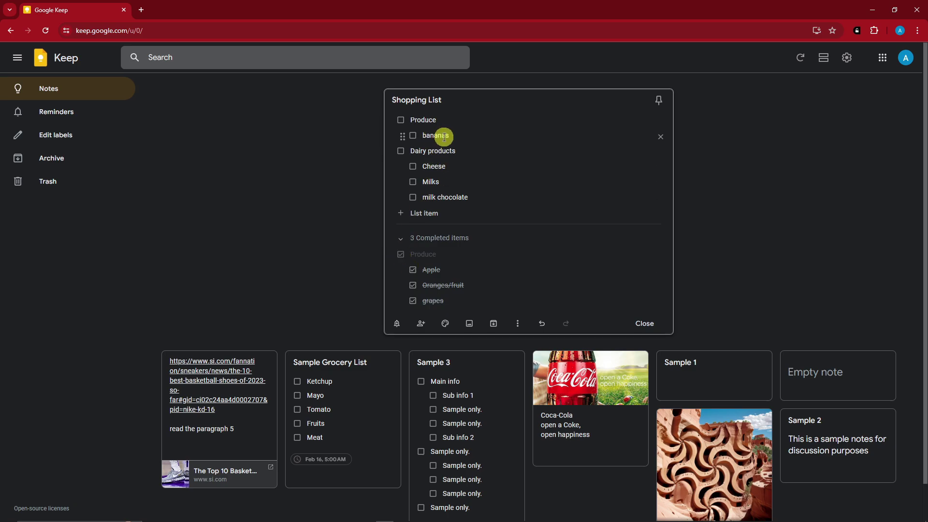
{"action": "left_click", "coordinate": [413, 136]}
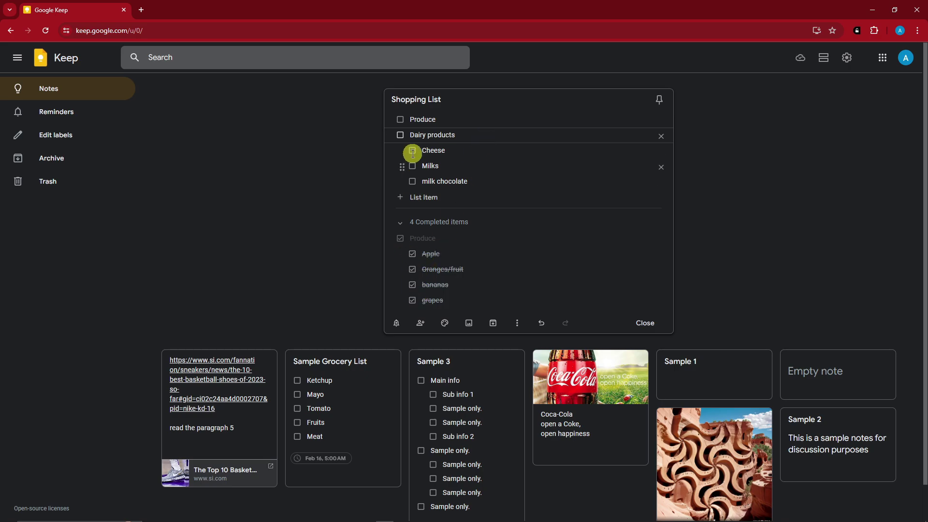
{"action": "left_click", "coordinate": [412, 300]}
{"action": "left_click", "coordinate": [413, 285]}
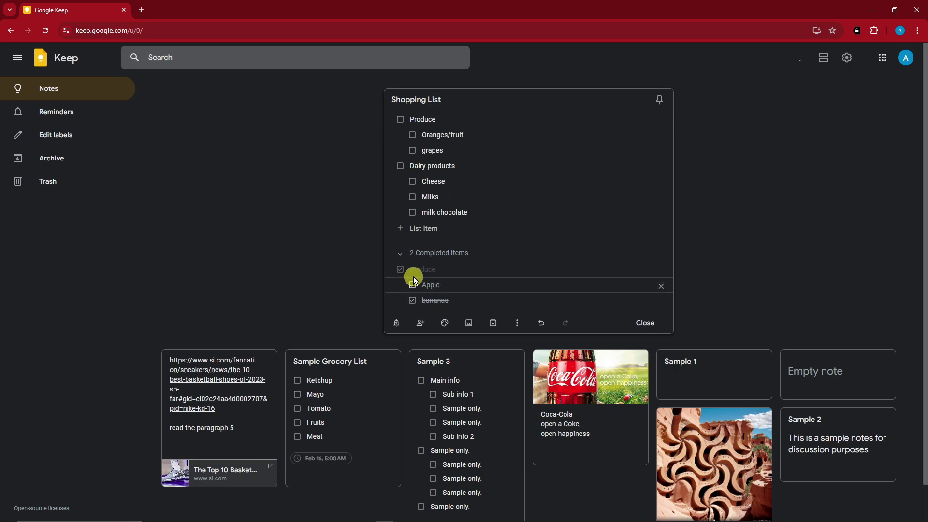
{"action": "left_click", "coordinate": [413, 277]}
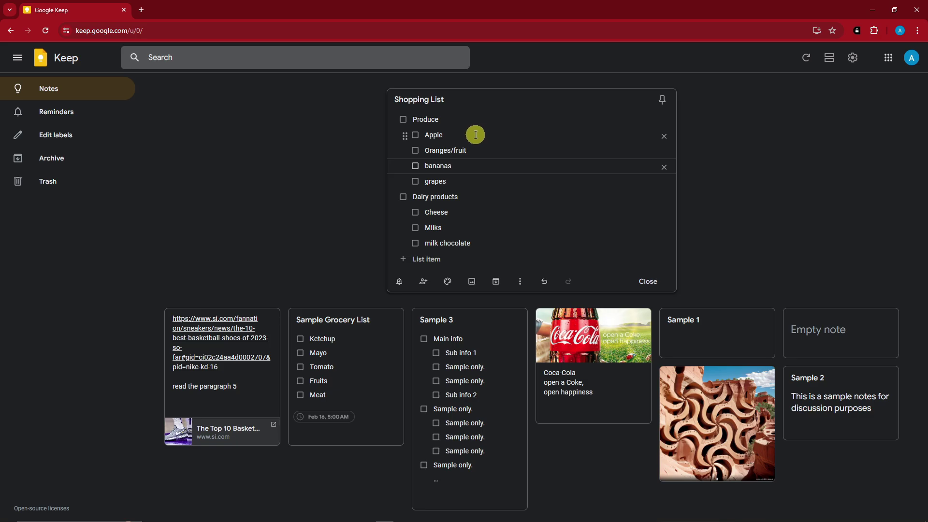
- Select the Produce and Dairy products header text, ending with the caret after Produce
{"action": "left_click_drag", "start_coordinate": [438, 119], "coordinate": [414, 118]}
{"action": "left_click_drag", "start_coordinate": [458, 198], "coordinate": [419, 194]}
{"action": "left_click", "coordinate": [414, 120]}
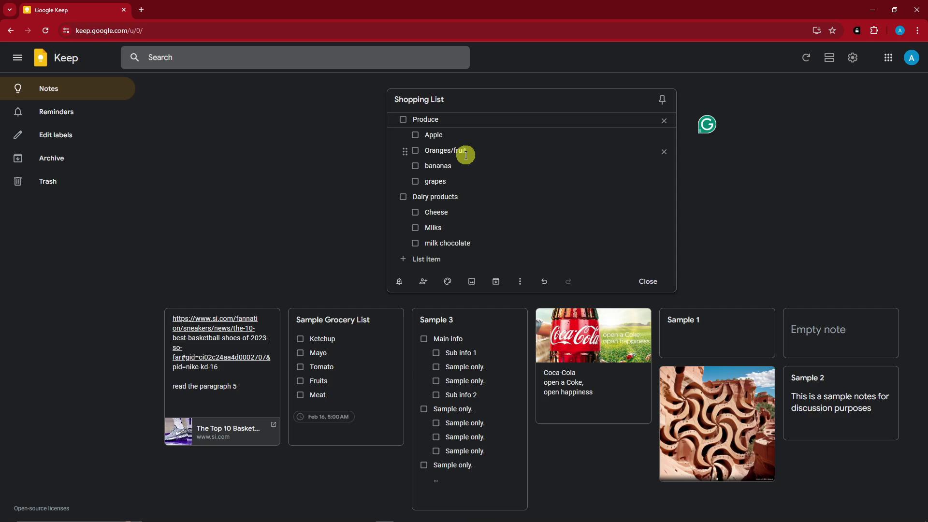
- Jot the reminder 'WINDOWS KEY + period' in a new Notepad note, minimize it, and return to Produce
{"action": "left_click", "coordinate": [91, 514]}
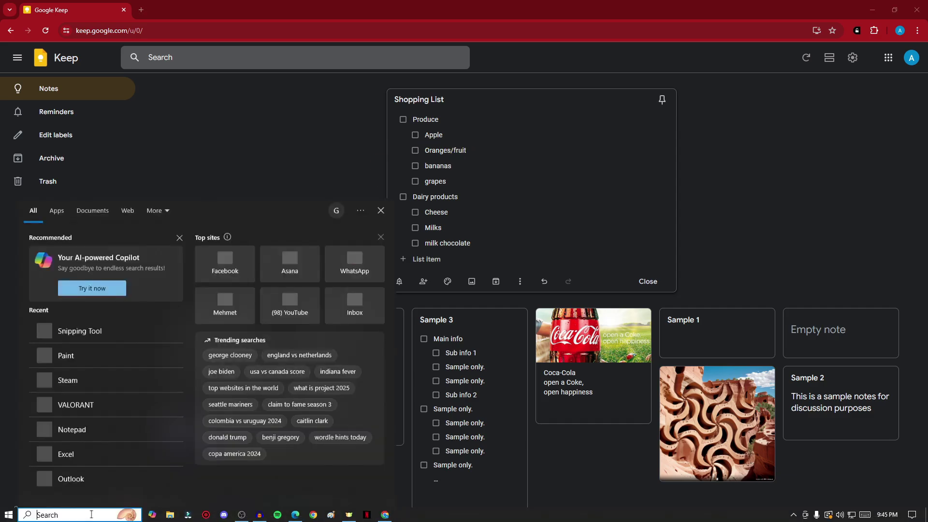
{"action": "type", "text": "notepad"}
{"action": "left_click", "coordinate": [114, 250]}
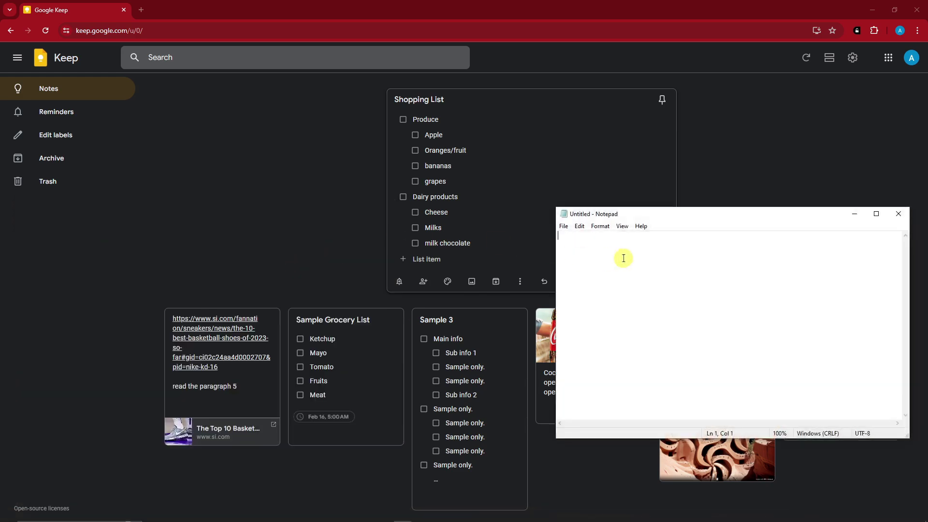
{"action": "left_click_drag", "start_coordinate": [664, 214], "coordinate": [507, 192]}
{"action": "type", "text": "WINDOWS KEY + period"}
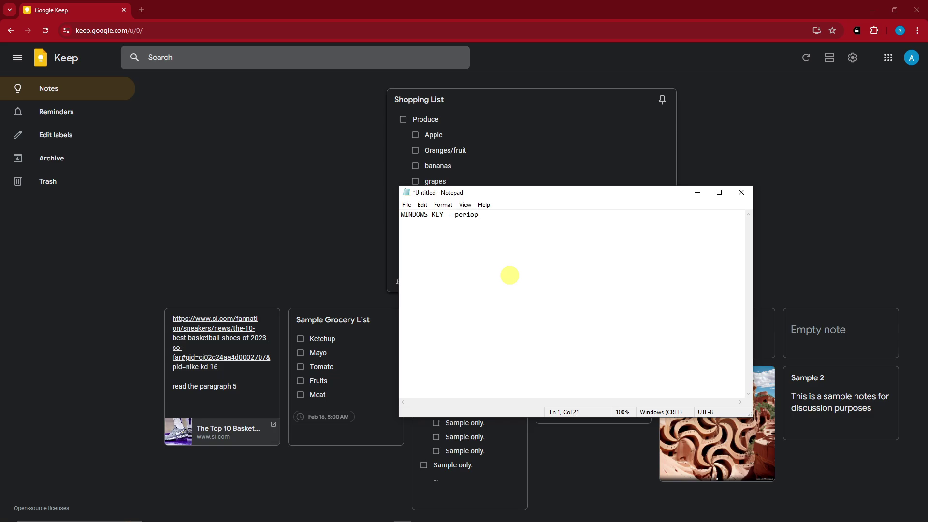
{"action": "left_click_drag", "start_coordinate": [569, 191], "coordinate": [678, 231]}
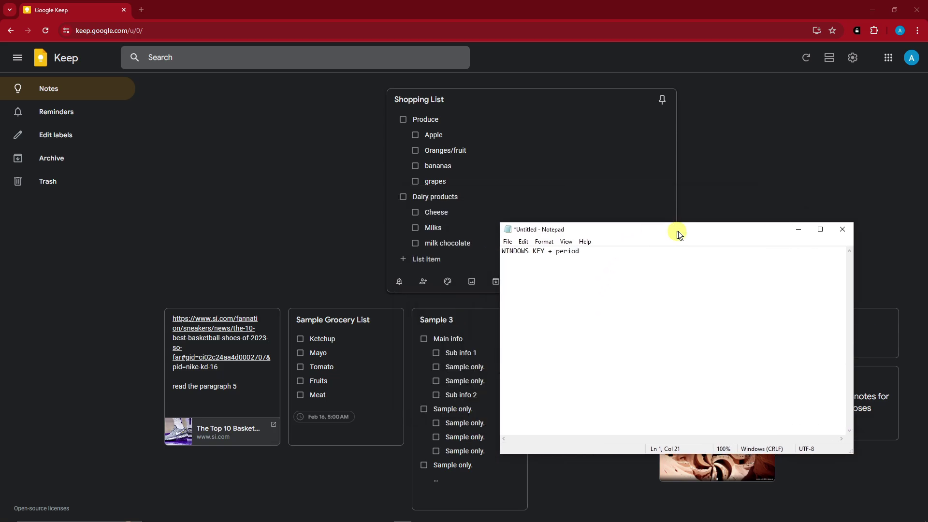
{"action": "left_click", "coordinate": [805, 231]}
{"action": "left_click", "coordinate": [457, 117]}
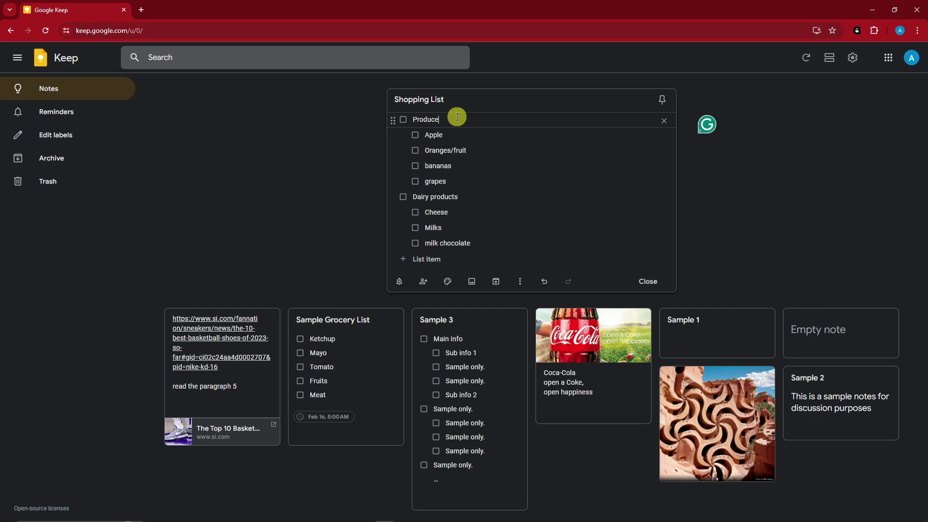
- Append a red apple emoji to the Produce header from the food emojis
{"action": "key", "text": "super+period"}
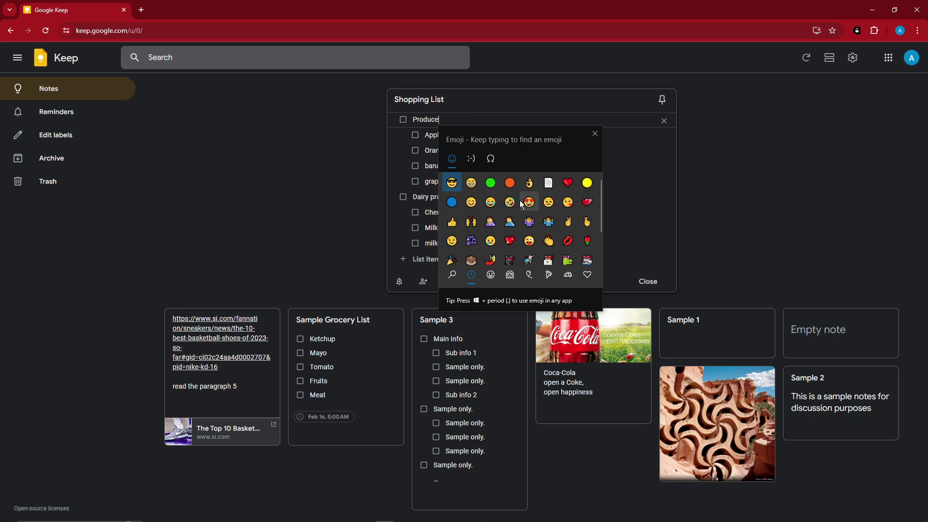
{"action": "scroll", "coordinate": [533, 240], "scroll_direction": "down", "scroll_amount": 1}
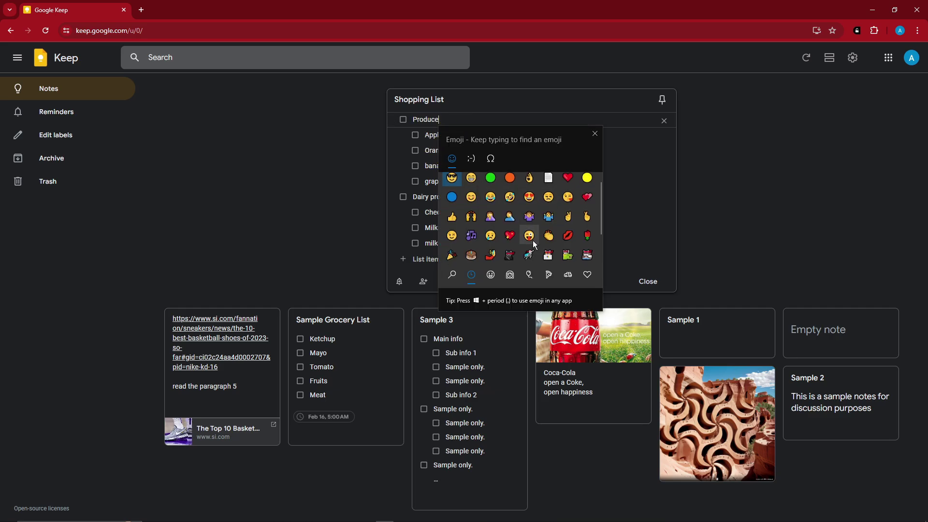
{"action": "left_click", "coordinate": [549, 276]}
{"action": "scroll", "coordinate": [533, 228], "scroll_direction": "down", "scroll_amount": 3}
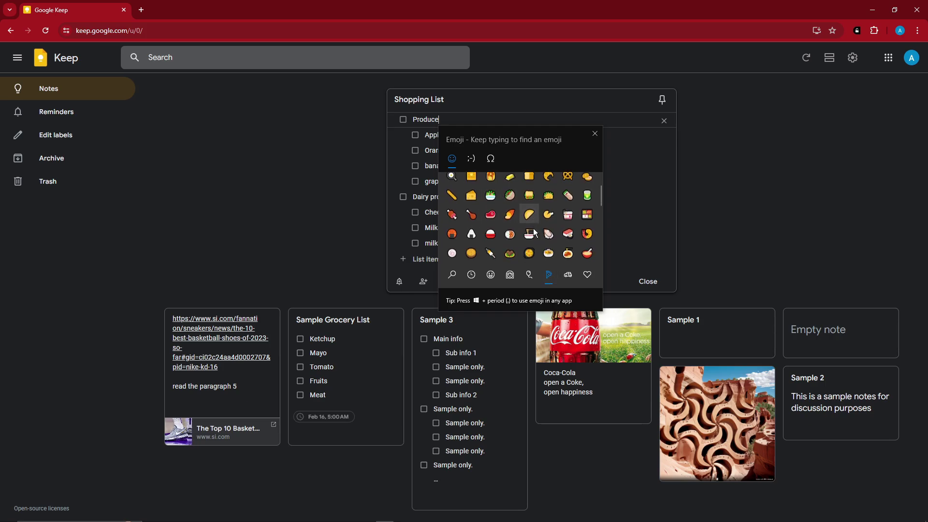
{"action": "scroll", "coordinate": [533, 227], "scroll_direction": "down", "scroll_amount": 3}
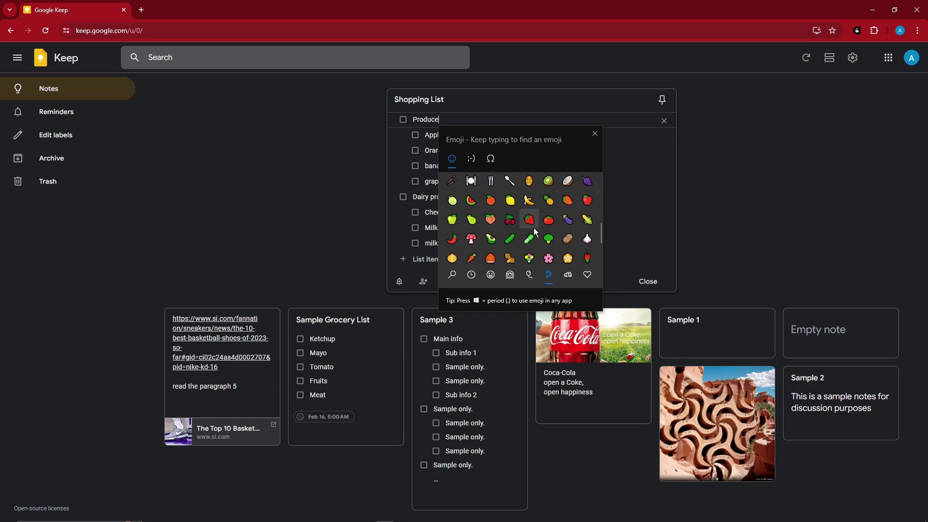
{"action": "left_click", "coordinate": [587, 200]}
{"action": "left_click", "coordinate": [595, 135]}
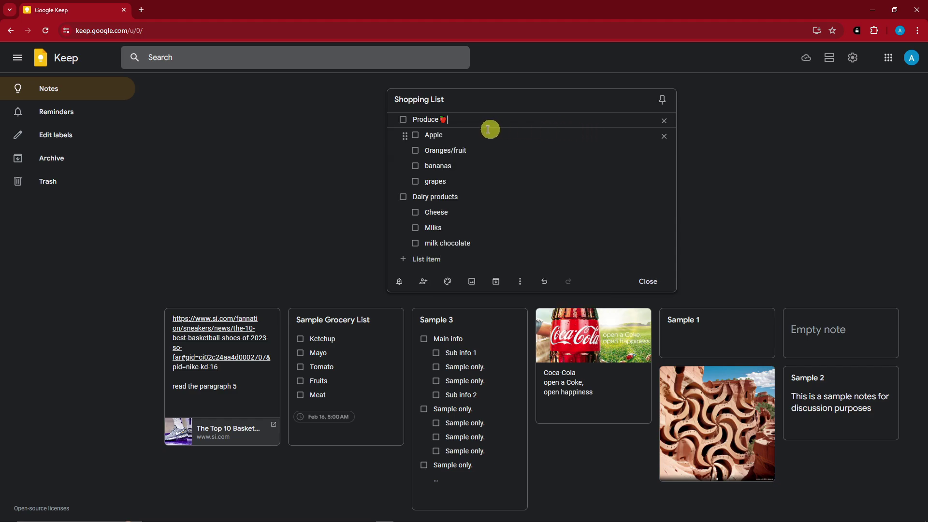
- Append a baby bottle emoji to the Dairy products header
{"action": "left_click", "coordinate": [463, 195]}
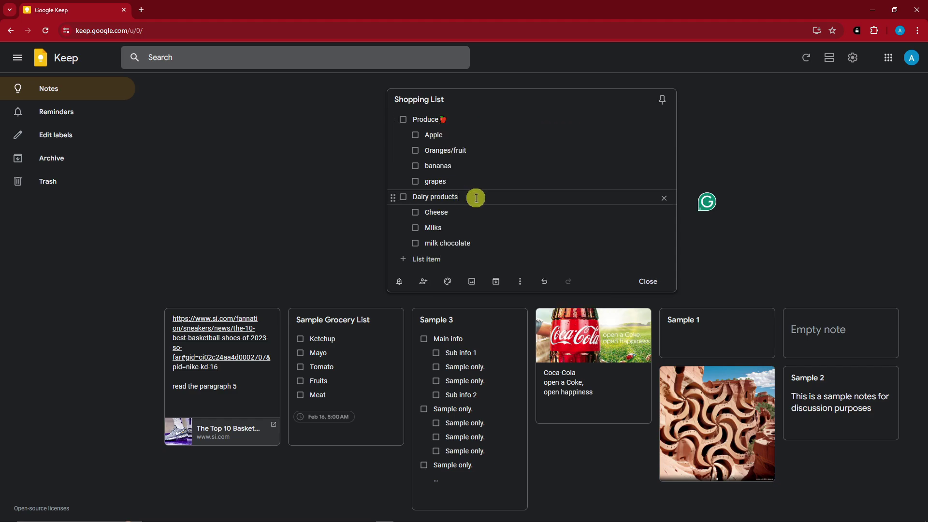
{"action": "key", "text": "super+period"}
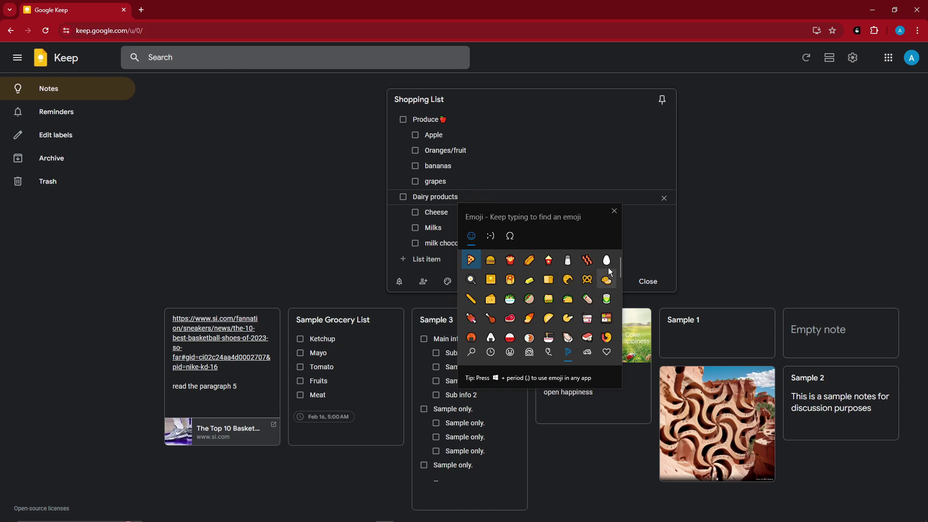
{"action": "scroll", "coordinate": [551, 290], "scroll_direction": "down", "scroll_amount": 5}
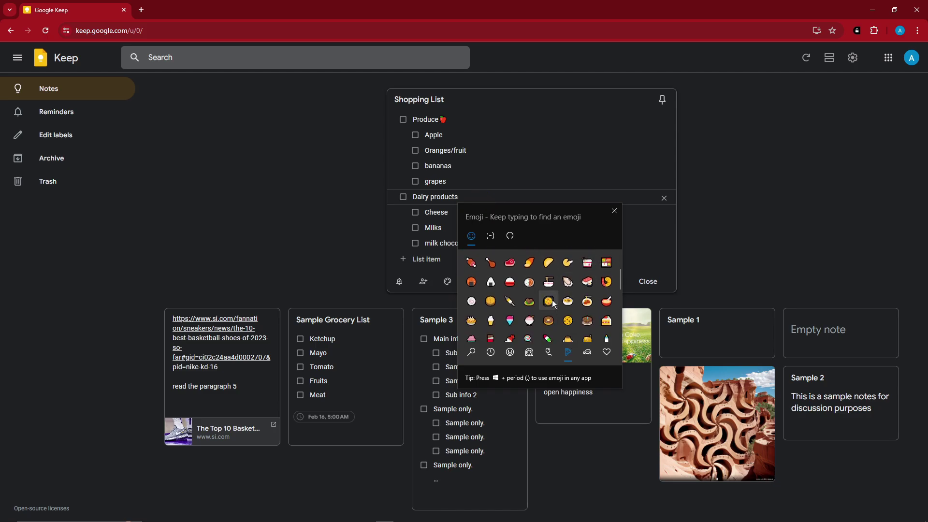
{"action": "scroll", "coordinate": [575, 305], "scroll_direction": "down", "scroll_amount": 1}
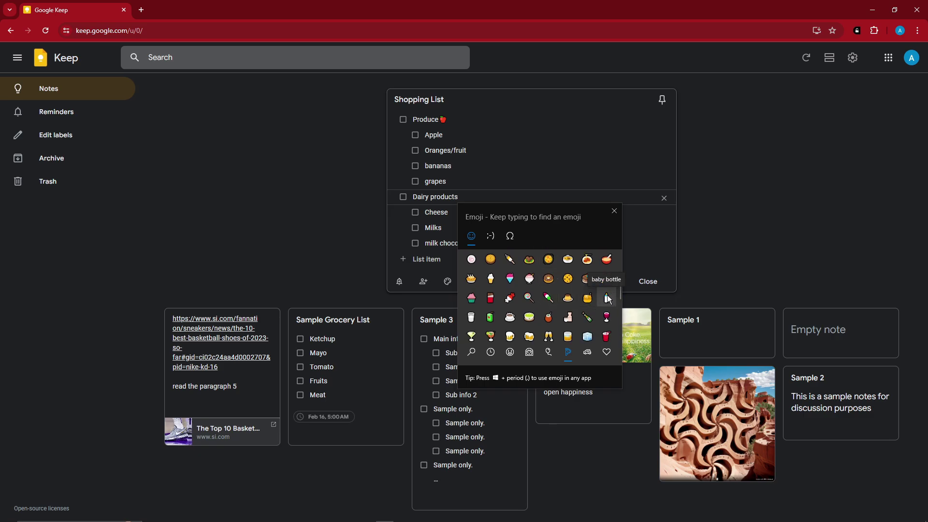
{"action": "scroll", "coordinate": [607, 295], "scroll_direction": "up", "scroll_amount": 8}
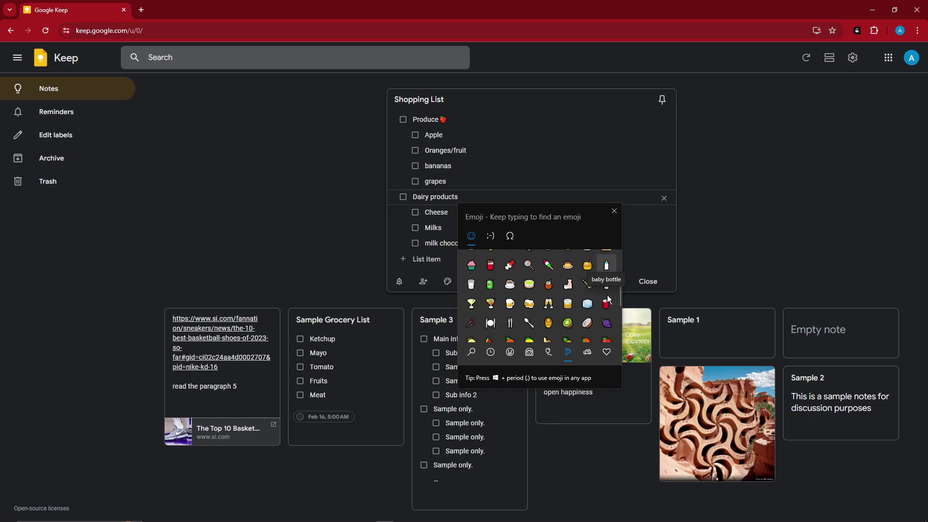
{"action": "scroll", "coordinate": [553, 310], "scroll_direction": "up", "scroll_amount": 3}
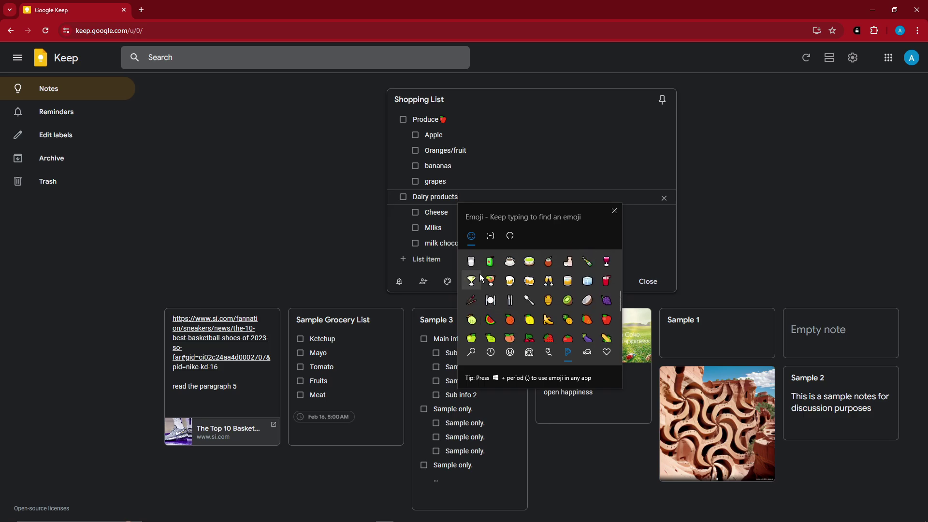
{"action": "scroll", "coordinate": [607, 282], "scroll_direction": "up", "scroll_amount": 2}
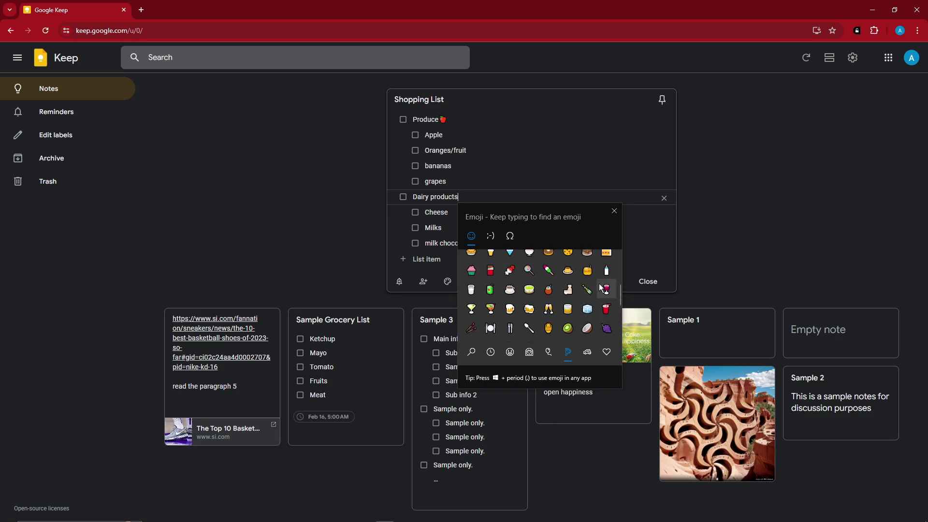
{"action": "scroll", "coordinate": [609, 269], "scroll_direction": "up", "scroll_amount": 1}
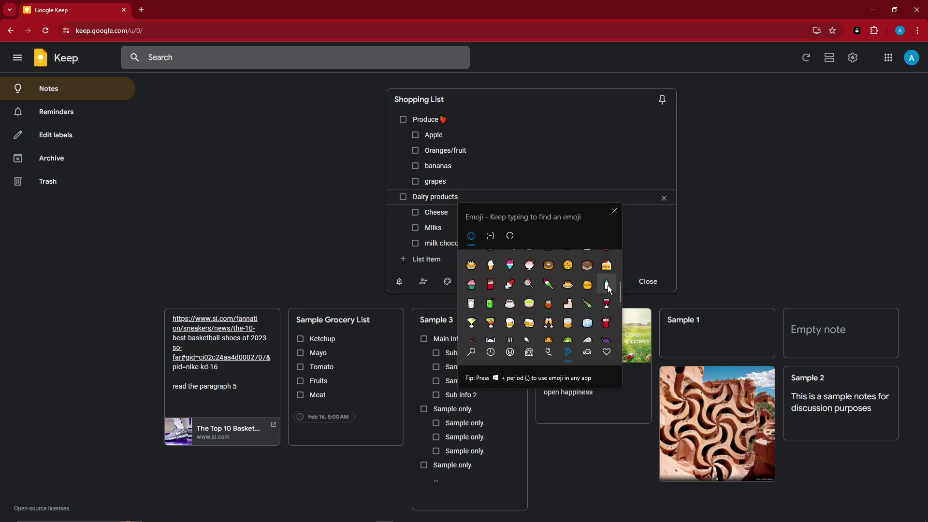
{"action": "left_click", "coordinate": [608, 285]}
{"action": "left_click", "coordinate": [542, 201]}
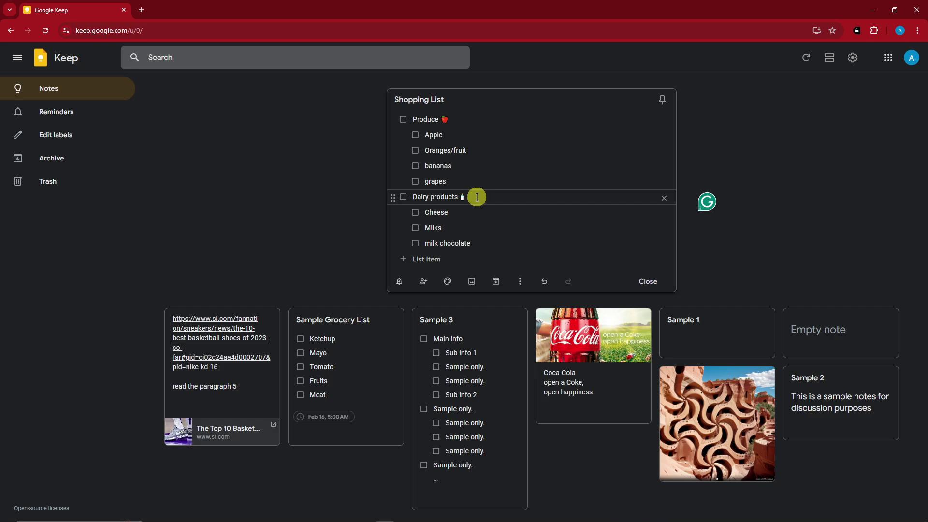
{"action": "left_click_drag", "start_coordinate": [476, 197], "coordinate": [412, 196]}
{"action": "left_click", "coordinate": [421, 121]}
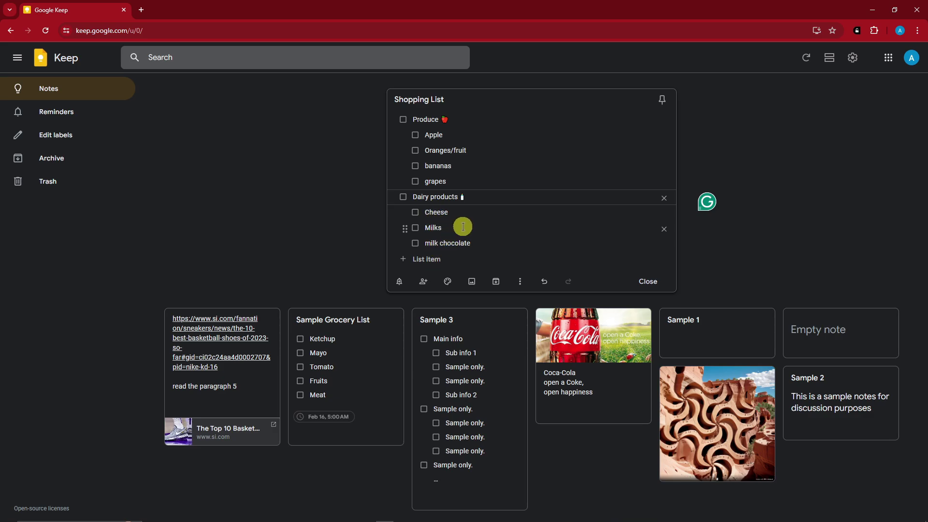
{"action": "left_click_drag", "start_coordinate": [394, 198], "coordinate": [401, 118]}
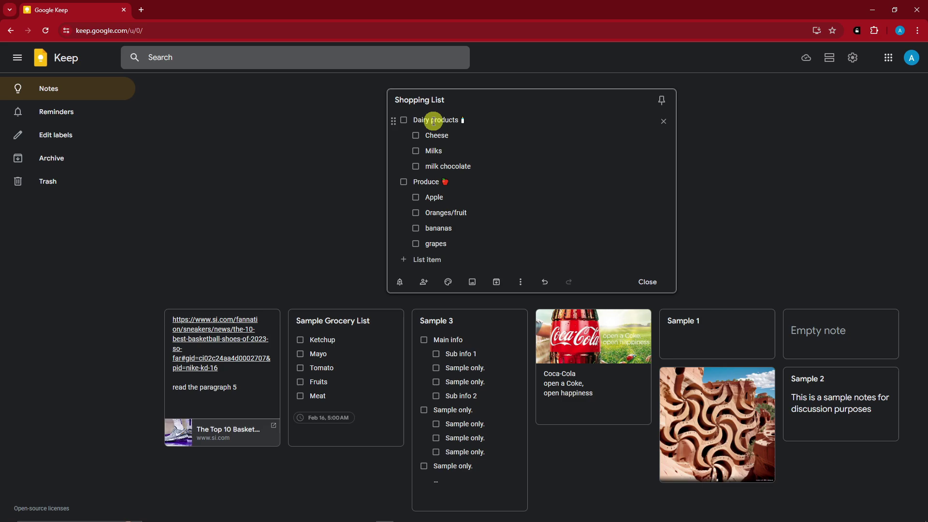
{"action": "left_click_drag", "start_coordinate": [394, 182], "coordinate": [400, 118]}
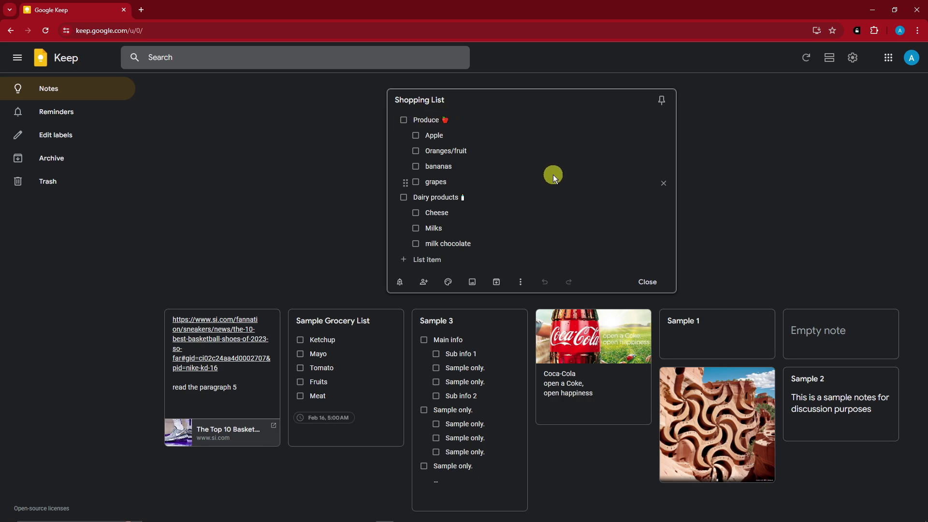
- Check and uncheck Produce once more, then close the Shopping List note
{"action": "left_click", "coordinate": [405, 121]}
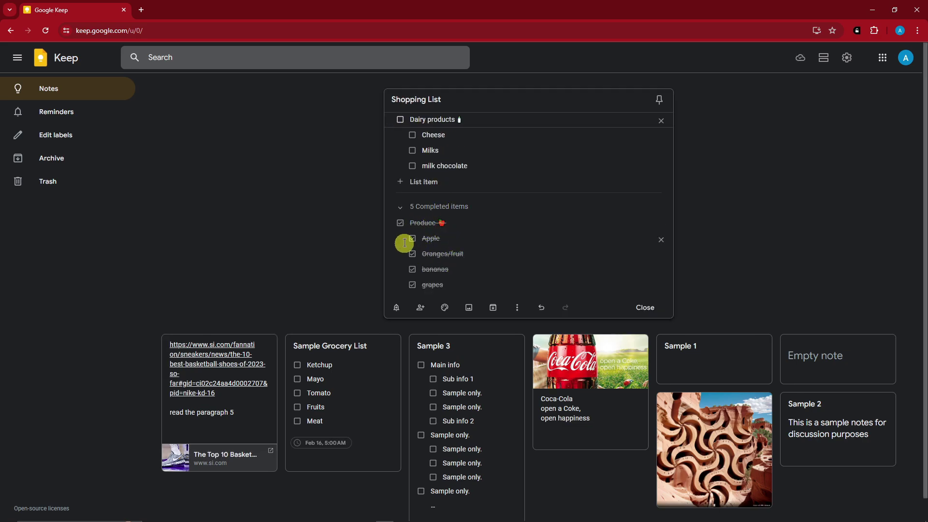
{"action": "left_click", "coordinate": [400, 223]}
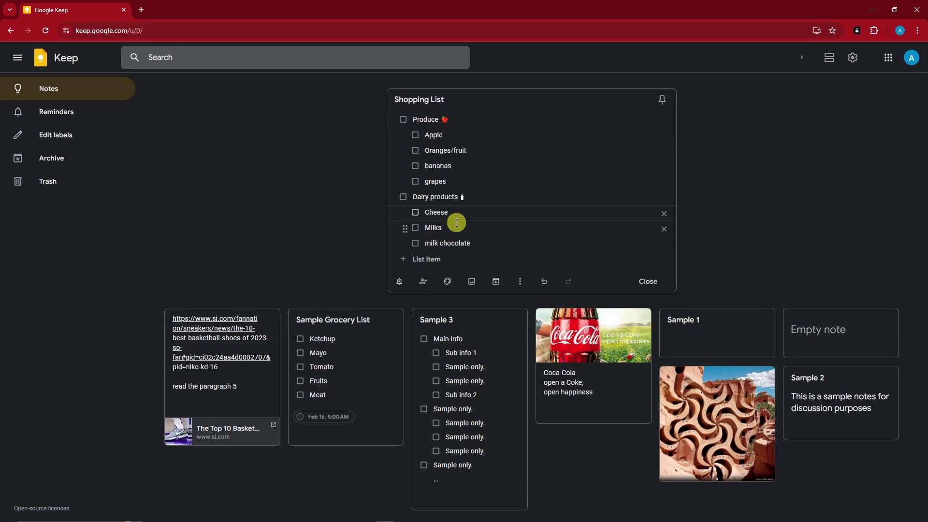
{"action": "left_click", "coordinate": [649, 281]}
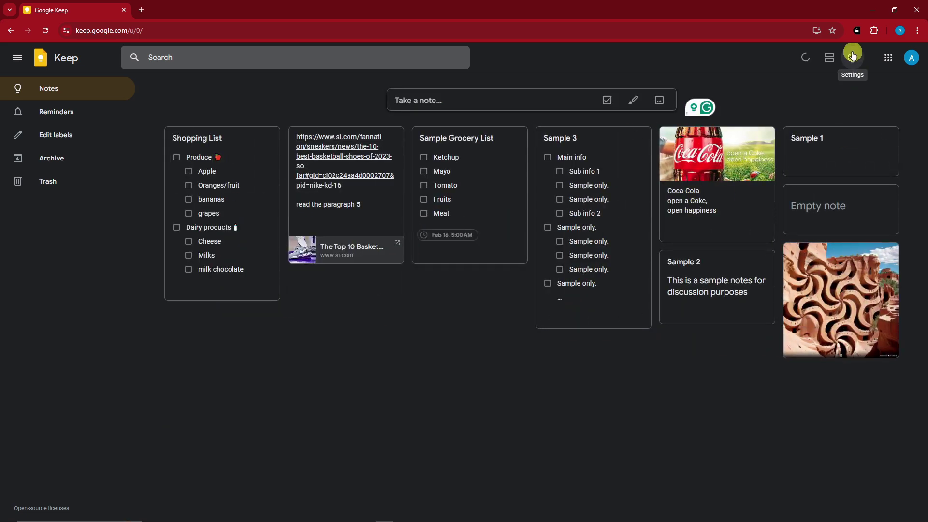
- Turn off 'Move checked items to bottom' in Keep settings and save
{"action": "left_click", "coordinate": [852, 57]}
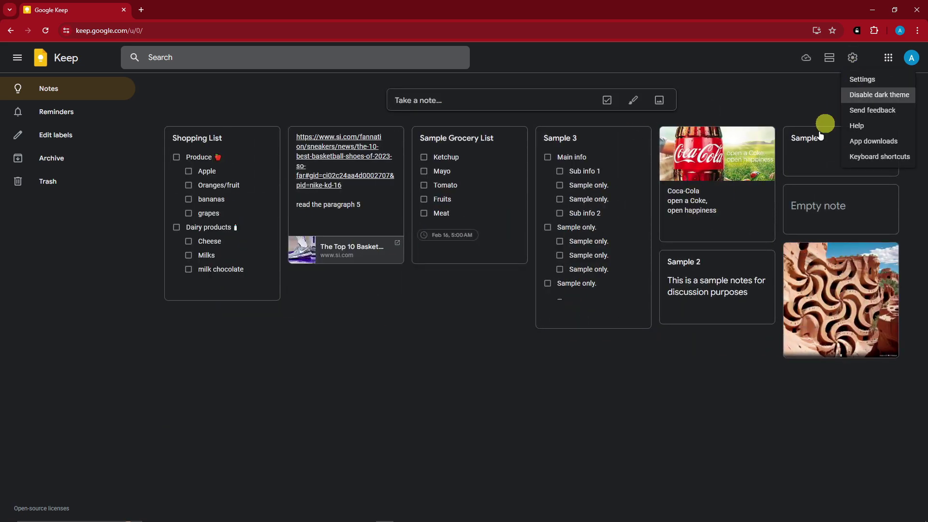
{"action": "left_click", "coordinate": [876, 80]}
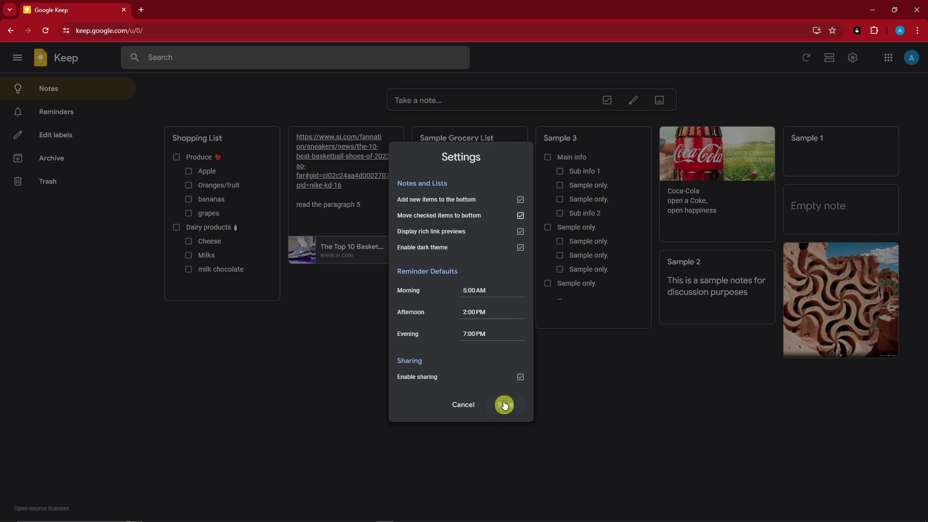
{"action": "left_click", "coordinate": [521, 215]}
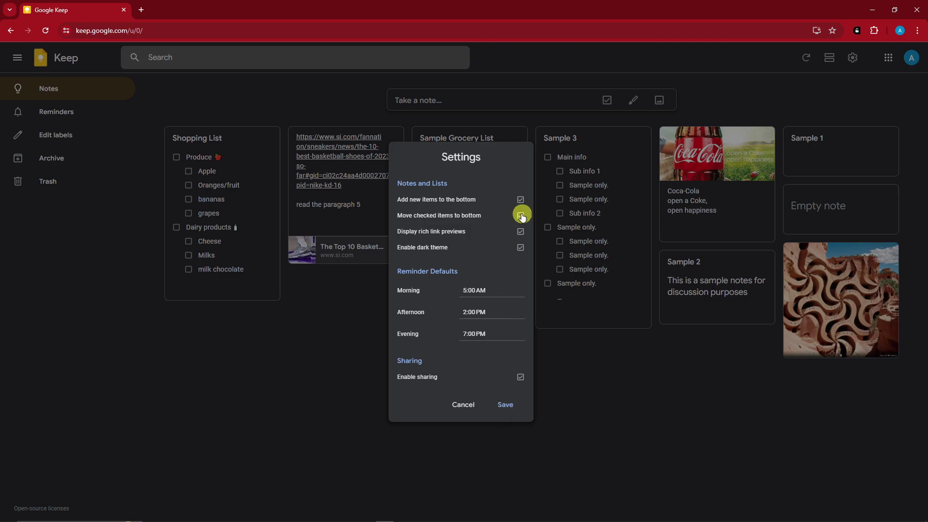
{"action": "left_click", "coordinate": [506, 406]}
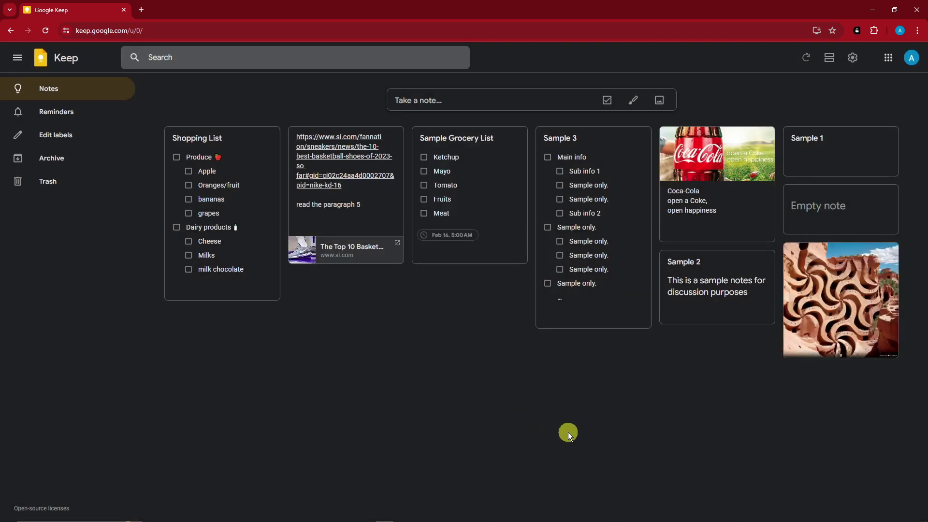
- Open the Shopping List note, check and uncheck the Produce group, then reopen the note
{"action": "left_click", "coordinate": [257, 167]}
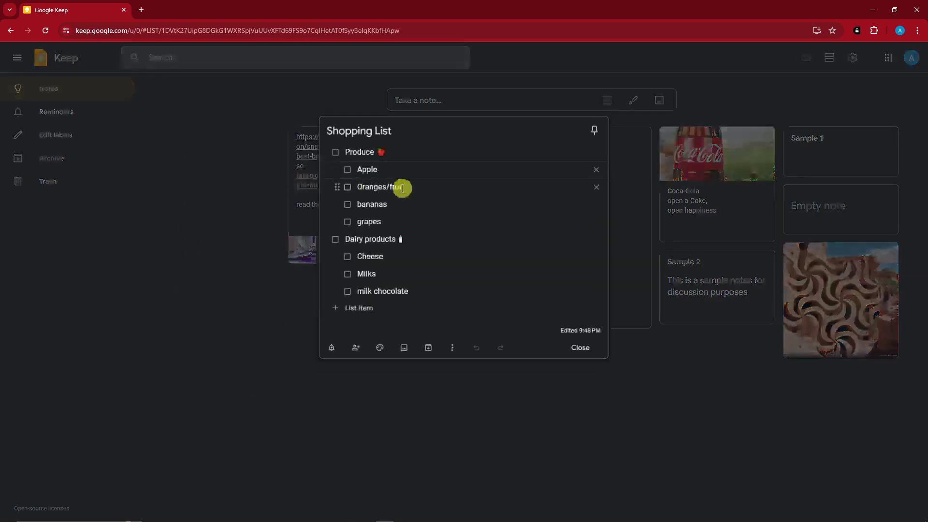
{"action": "left_click", "coordinate": [336, 153]}
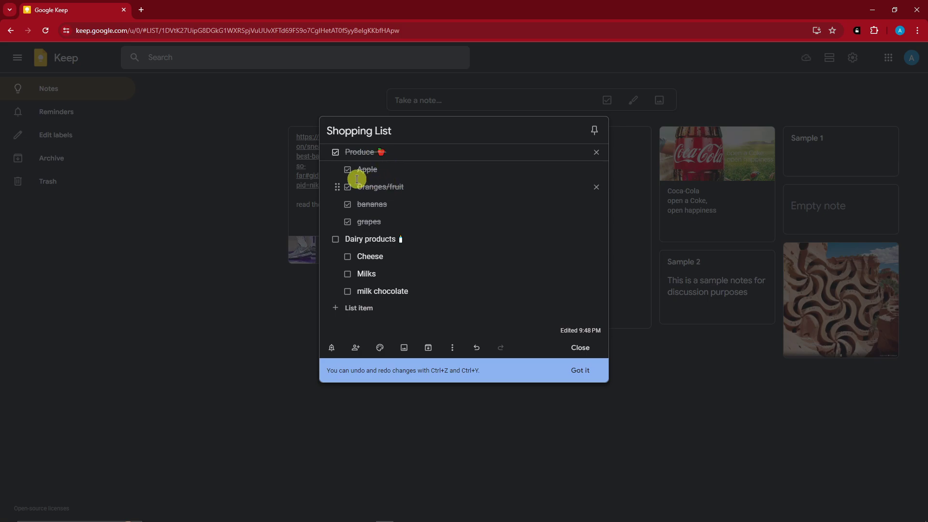
{"action": "left_click", "coordinate": [335, 152]}
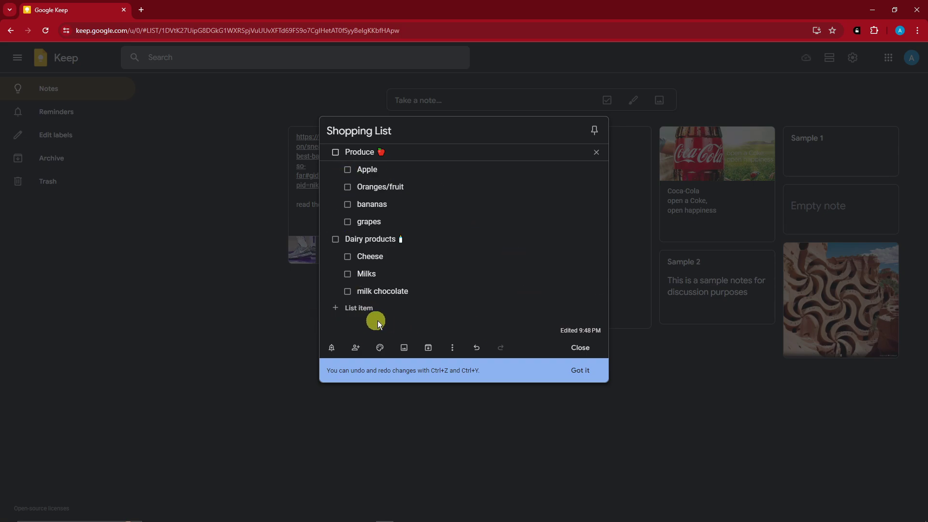
{"action": "left_click", "coordinate": [580, 351]}
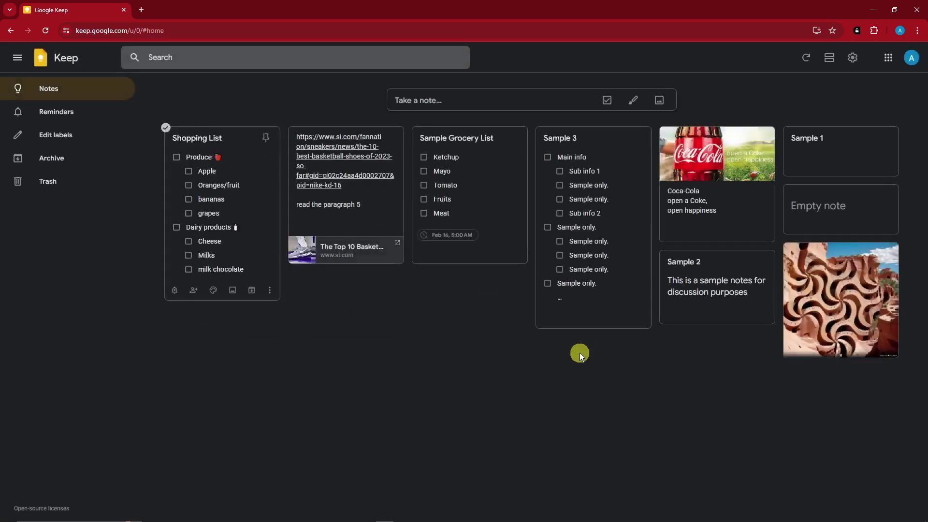
{"action": "left_click", "coordinate": [264, 244]}
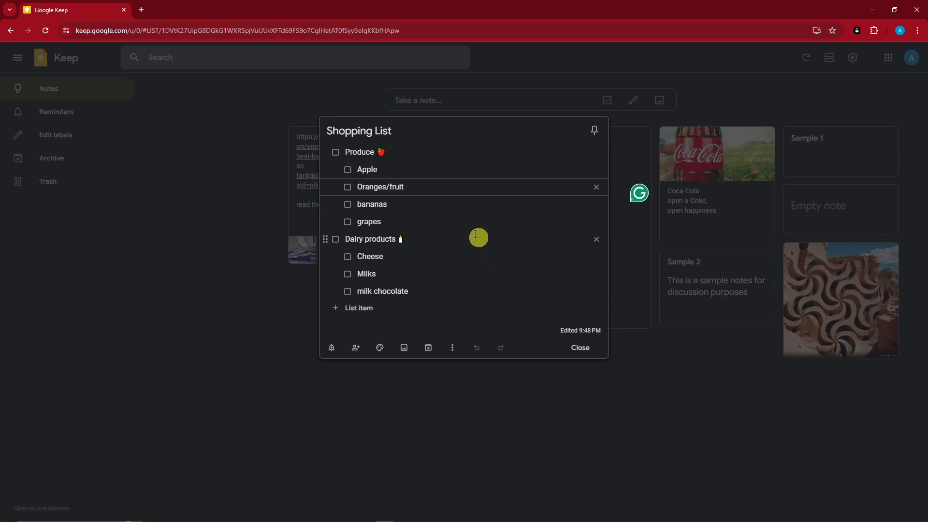
- Check off the Produce and Dairy products groups so every item is struck through
{"action": "left_click", "coordinate": [335, 152]}
{"action": "left_click", "coordinate": [336, 240]}
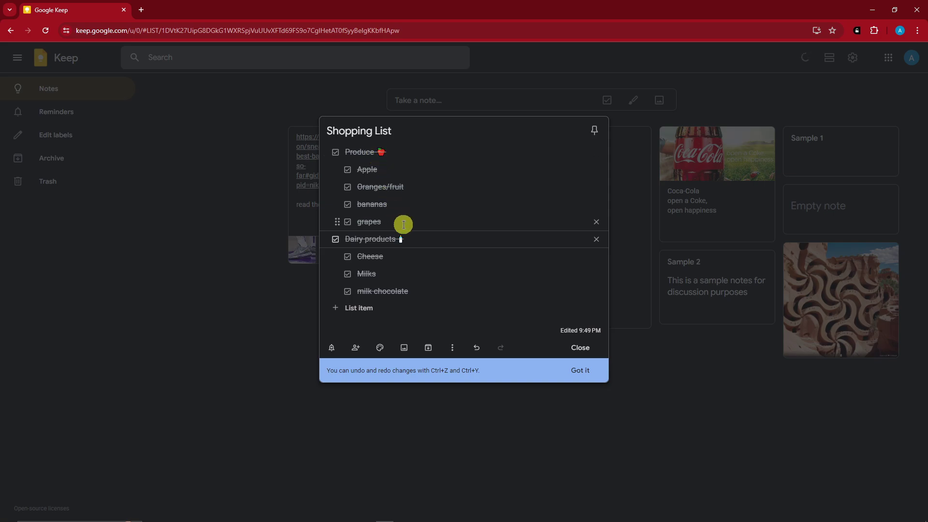
{"action": "left_click", "coordinate": [348, 291]}
{"action": "left_click", "coordinate": [347, 273]}
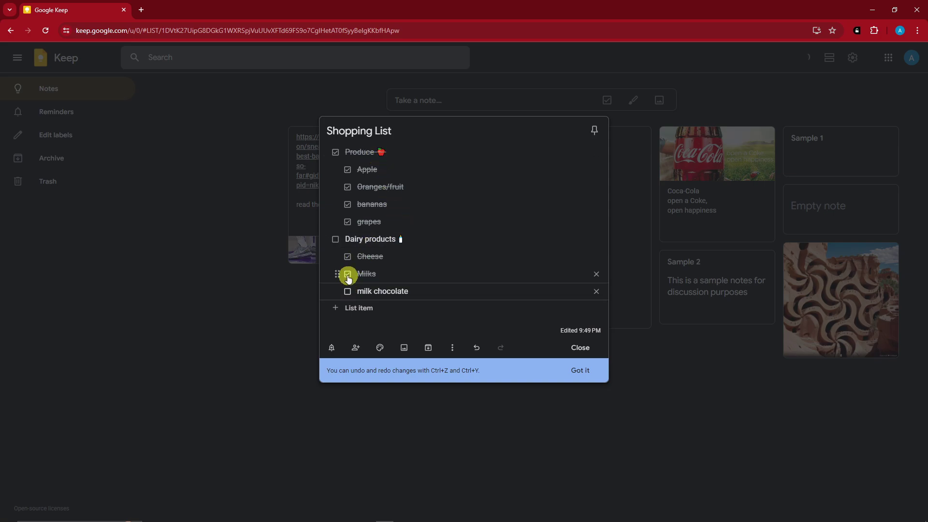
{"action": "left_click", "coordinate": [348, 256]}
{"action": "left_click", "coordinate": [335, 240]}
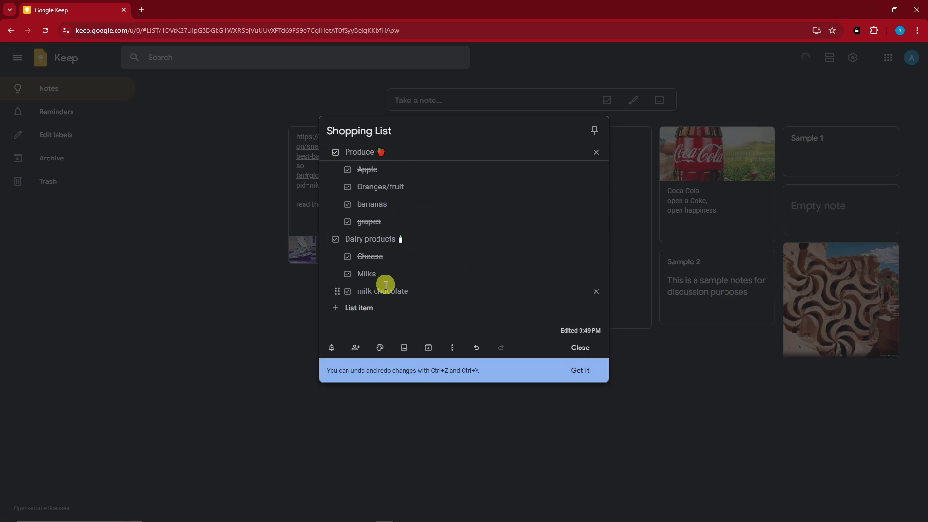
- Use the More menu's 'Uncheck all items' to clear every checkmark in the Shopping List
{"action": "left_click", "coordinate": [453, 347]}
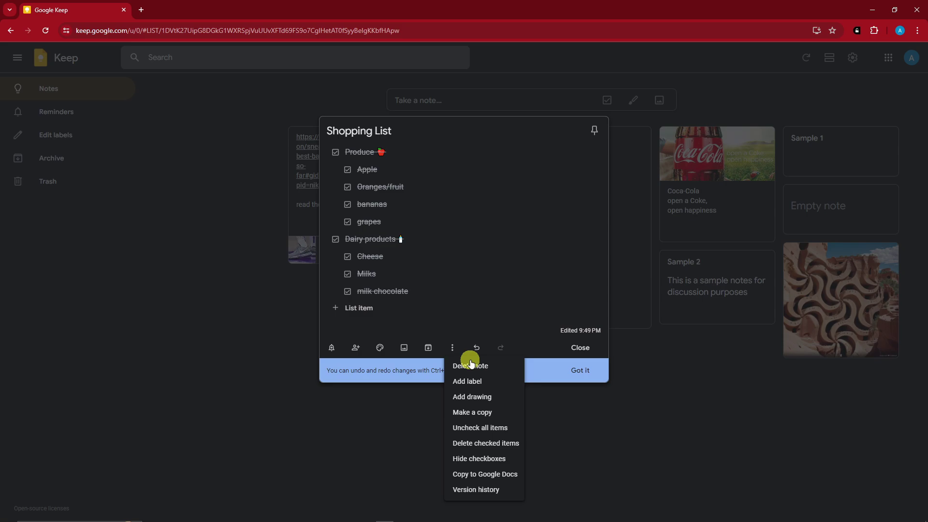
{"action": "left_click", "coordinate": [476, 429]}
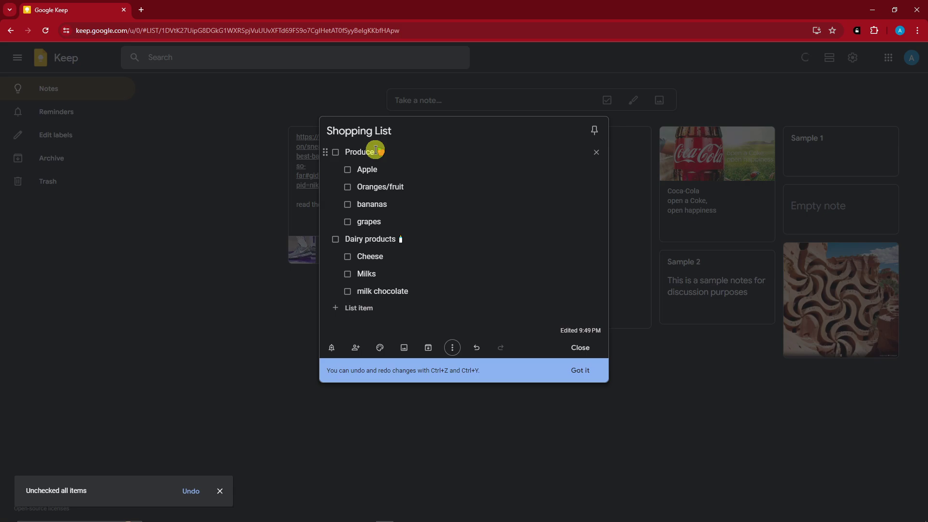
{"action": "left_click", "coordinate": [453, 347]}
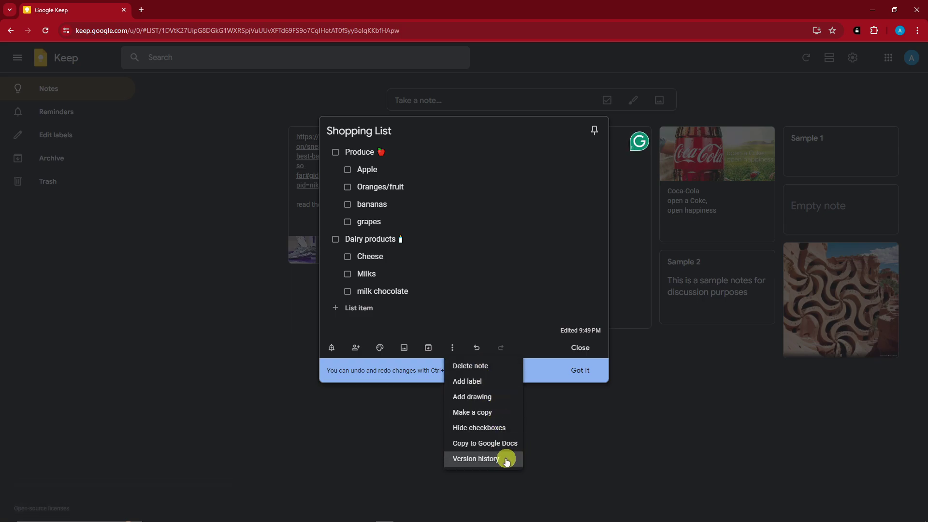
{"action": "left_click", "coordinate": [475, 257]}
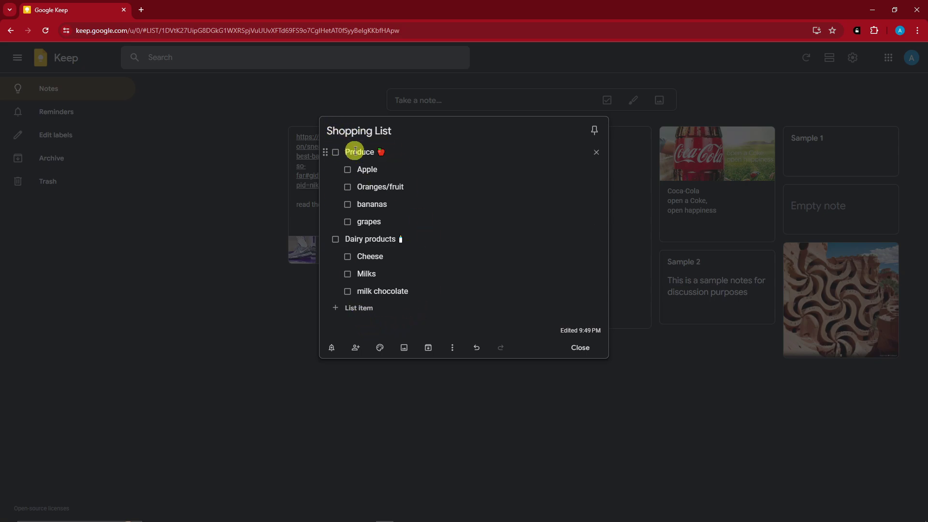
{"action": "left_click", "coordinate": [356, 348]}
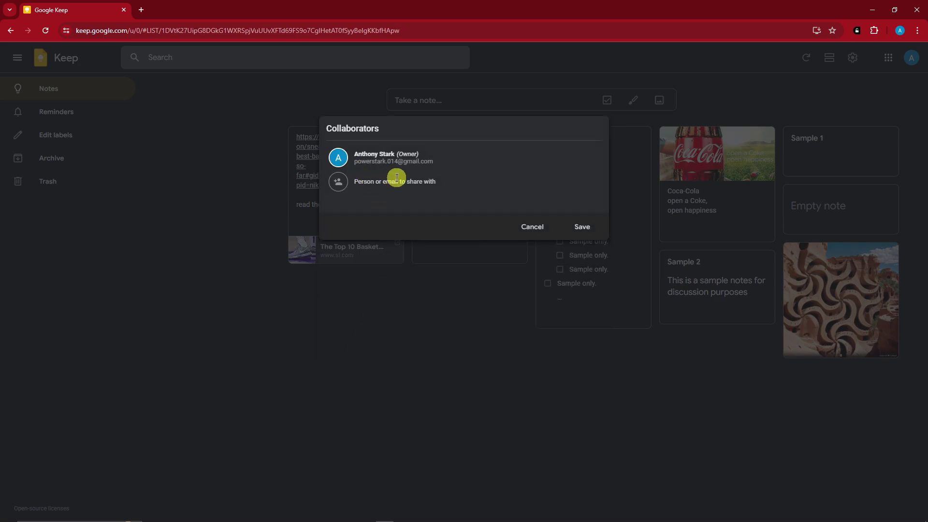
{"action": "left_click", "coordinate": [539, 228]}
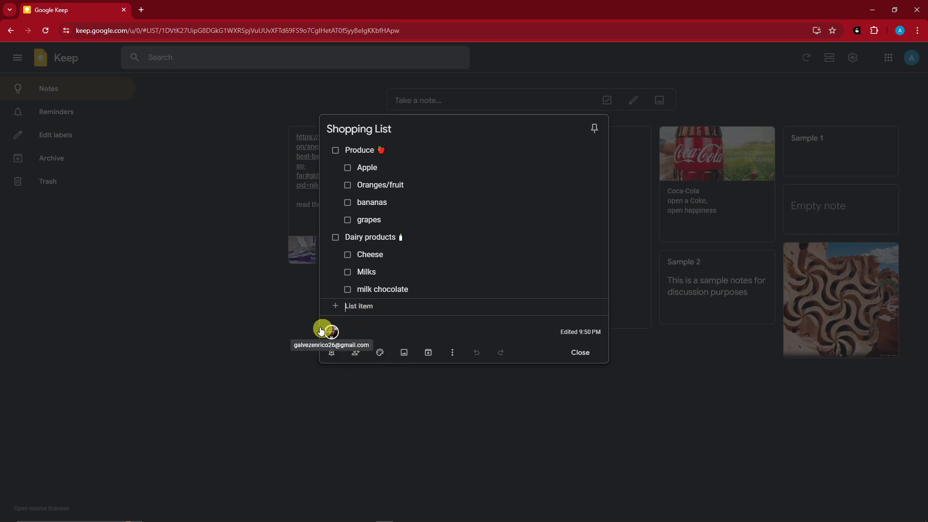
{"action": "left_click", "coordinate": [334, 332]}
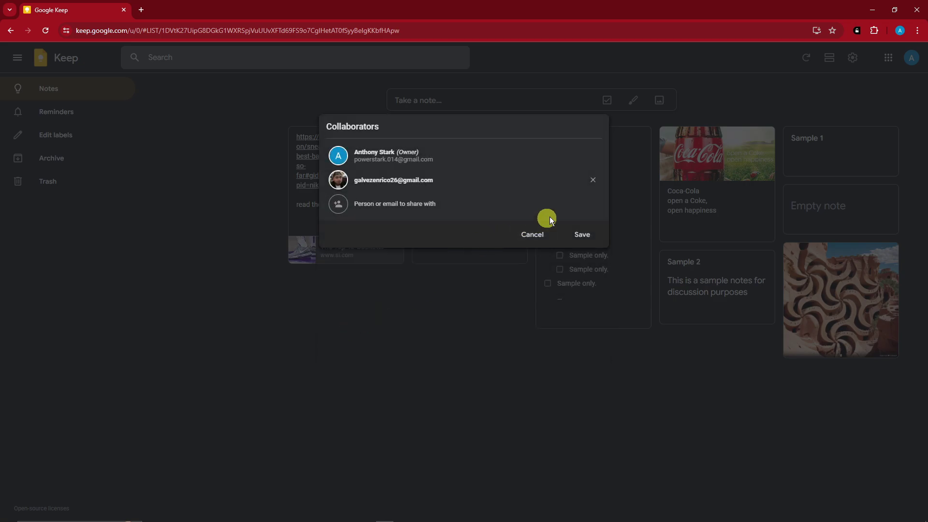
{"action": "left_click", "coordinate": [582, 234]}
{"action": "left_click", "coordinate": [550, 437]}
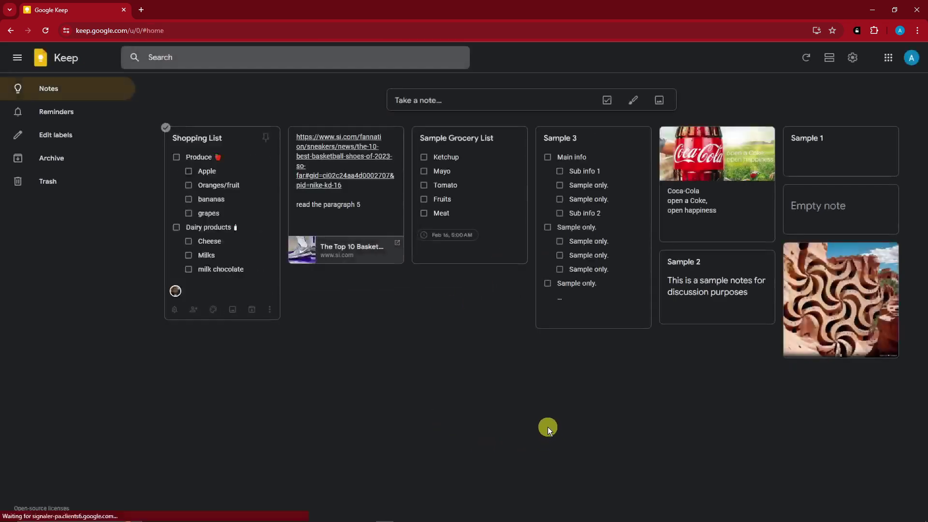
{"action": "left_click", "coordinate": [620, 163]}
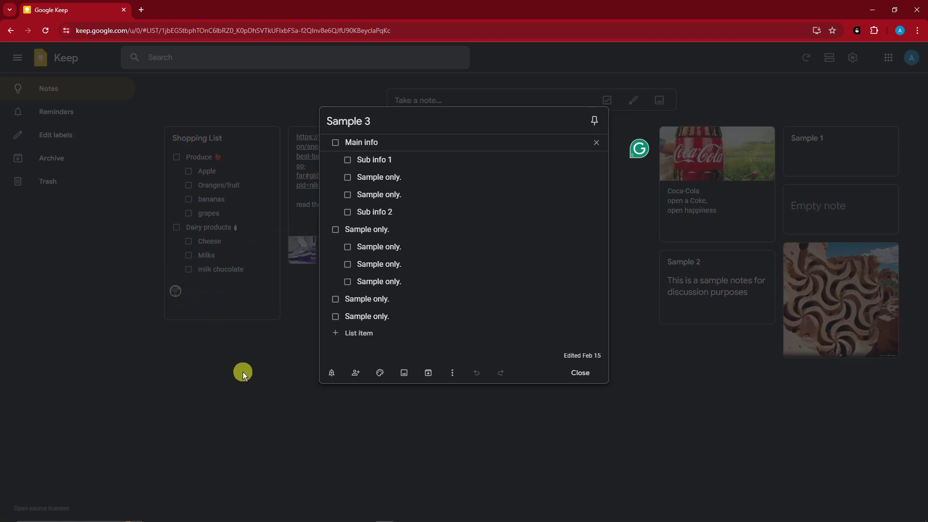
{"action": "left_click", "coordinate": [219, 193]}
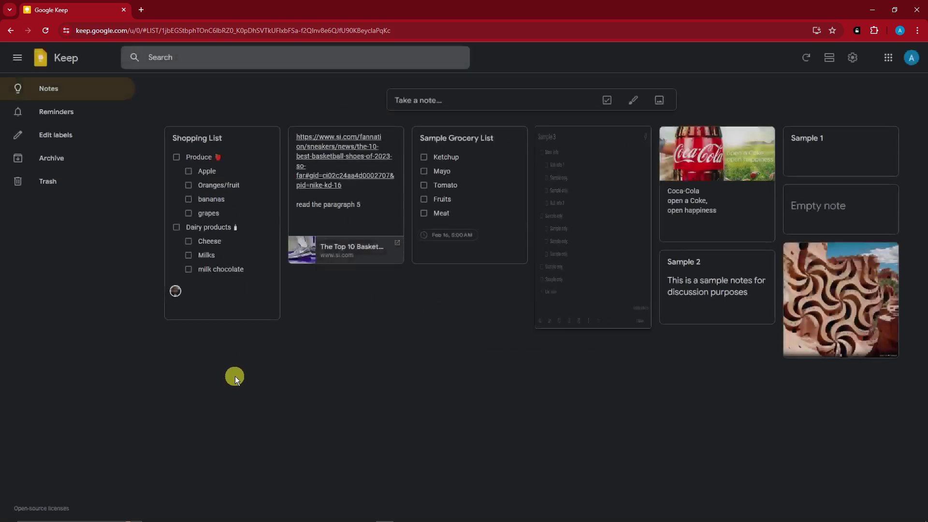
{"action": "left_click", "coordinate": [249, 292]}
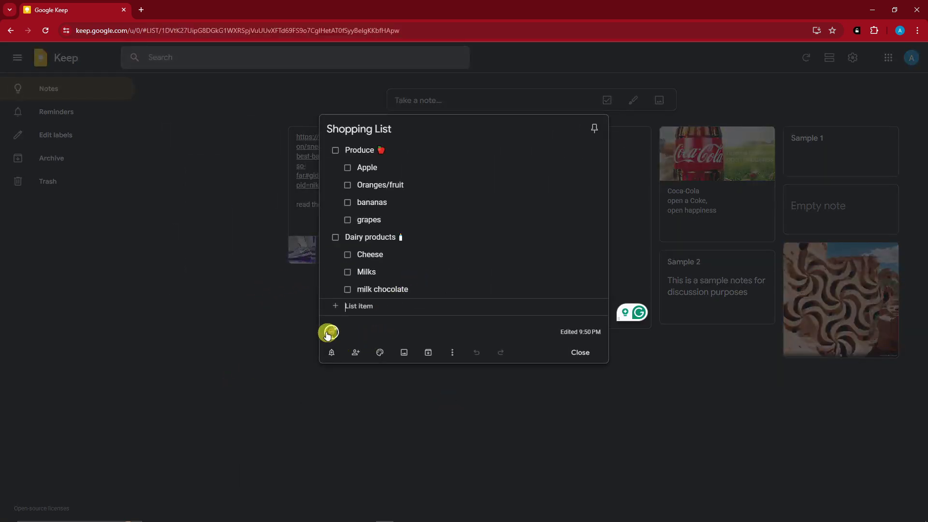
{"action": "left_click", "coordinate": [331, 332]}
{"action": "left_click", "coordinate": [595, 181]}
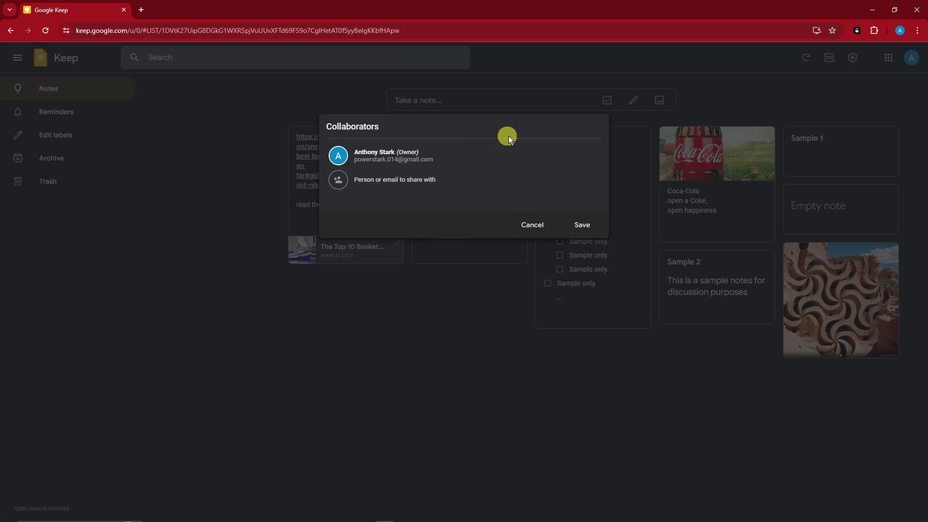
{"action": "left_click", "coordinate": [582, 225]}
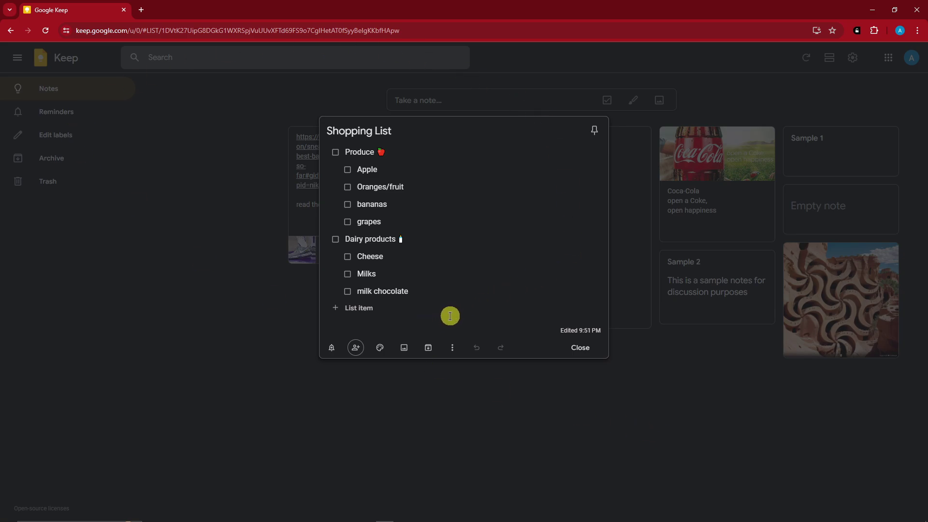
- Reopen the Shopping List and apply the blue tree-and-fruit background after trying the red and teal ones
{"action": "left_click", "coordinate": [586, 349]}
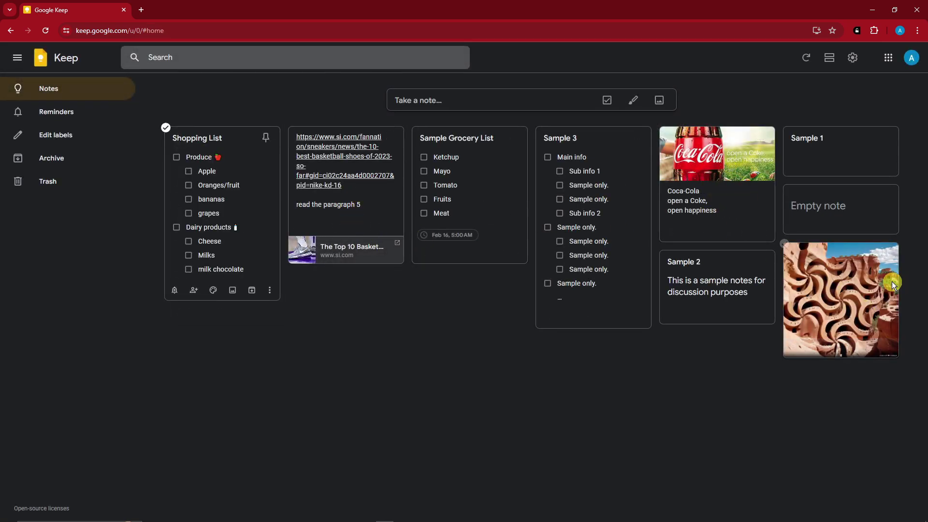
{"action": "left_click", "coordinate": [260, 185]}
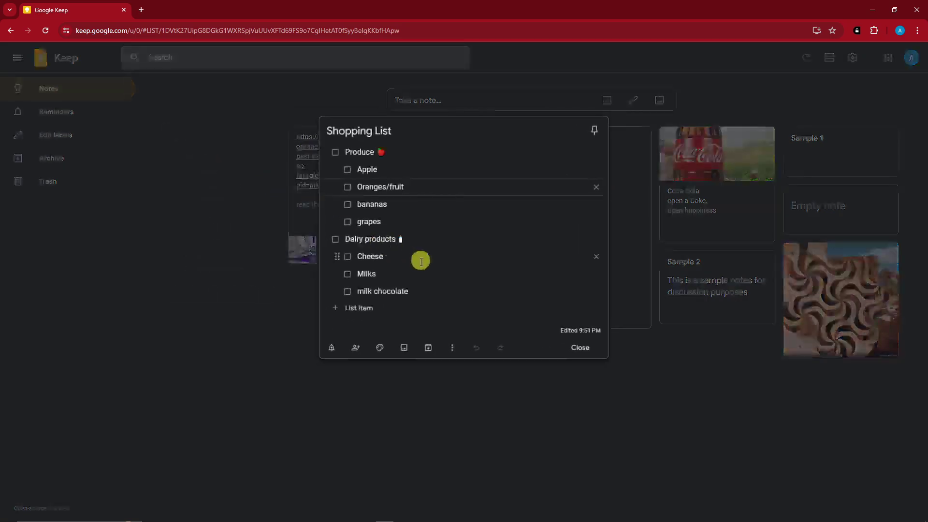
{"action": "left_click", "coordinate": [380, 347]}
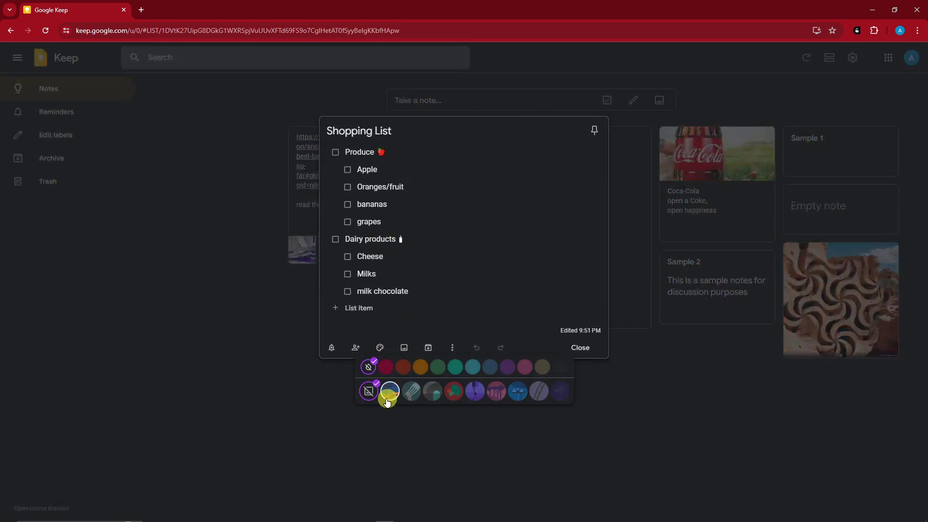
{"action": "left_click", "coordinate": [388, 394]}
{"action": "left_click", "coordinate": [460, 395]}
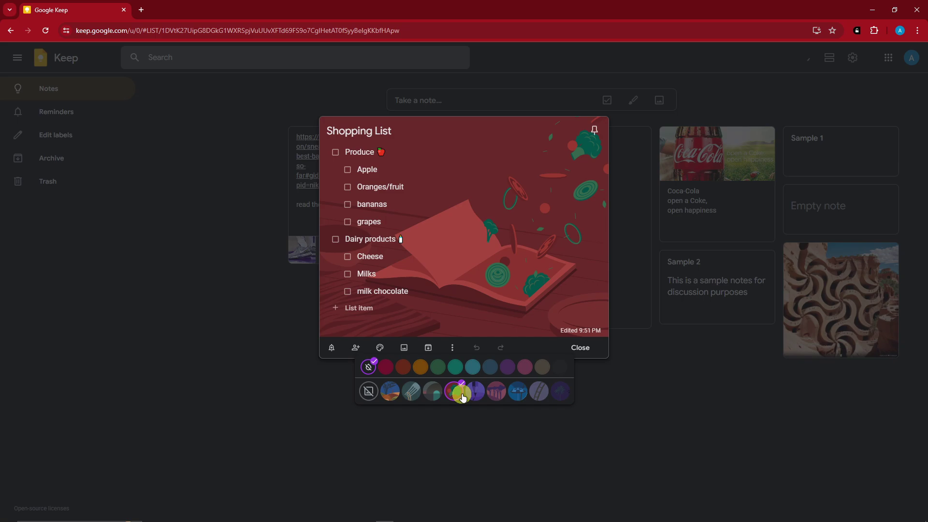
{"action": "left_click", "coordinate": [438, 394]}
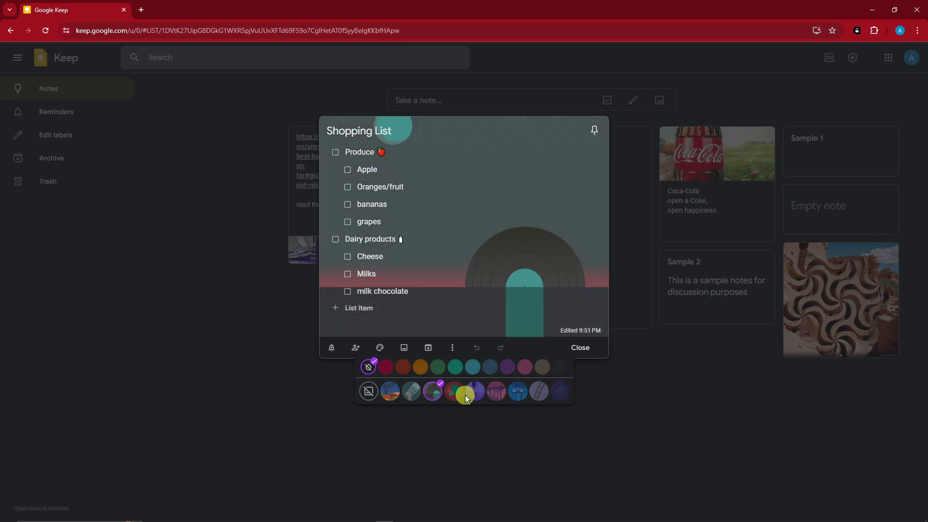
{"action": "left_click", "coordinate": [390, 393]}
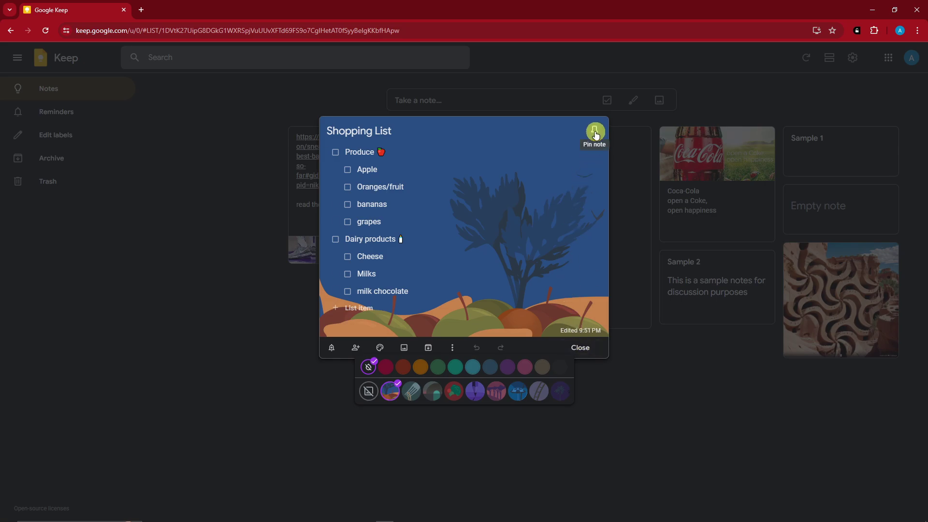
{"action": "left_click", "coordinate": [596, 134]}
{"action": "left_click", "coordinate": [580, 347]}
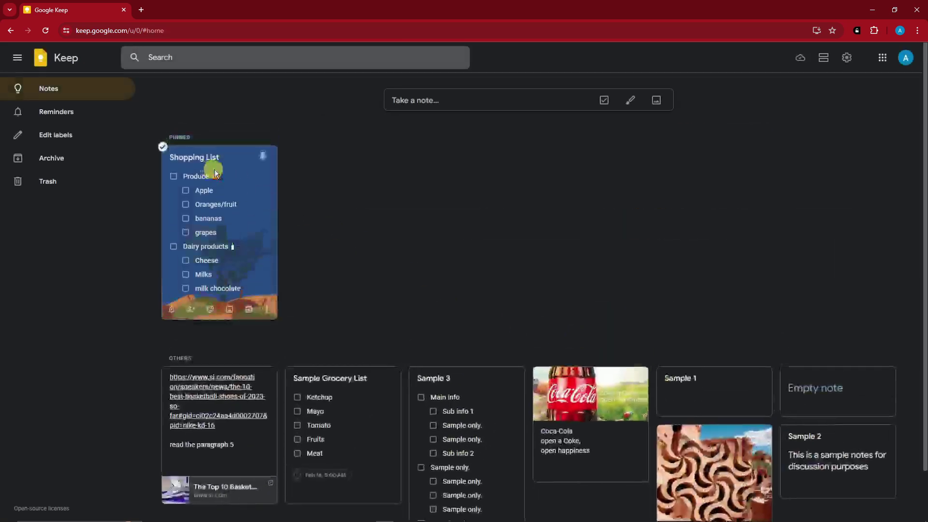
{"action": "left_click", "coordinate": [263, 160]}
{"action": "left_click_drag", "start_coordinate": [234, 139], "coordinate": [279, 156]}
{"action": "left_click", "coordinate": [263, 199]}
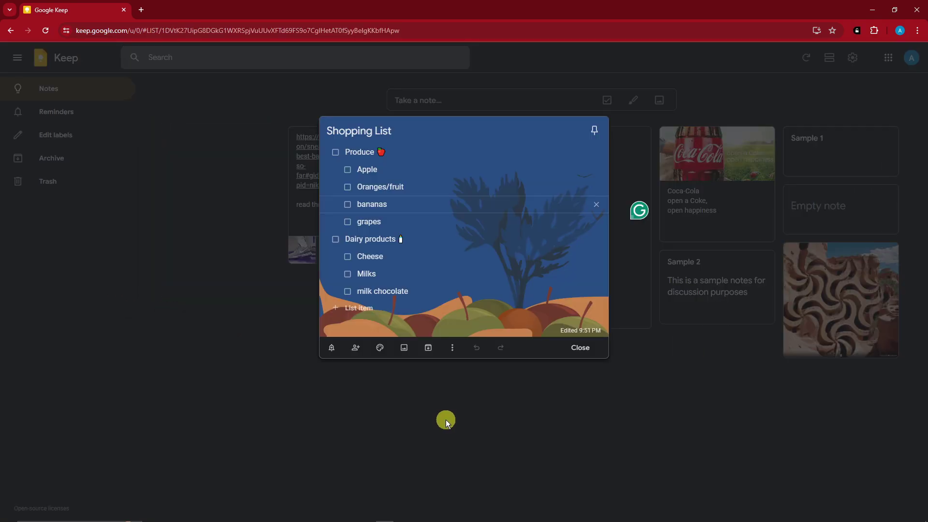
- Add a location reminder for Pampang, Angeles, letting the site use location this time
{"action": "left_click", "coordinate": [331, 349]}
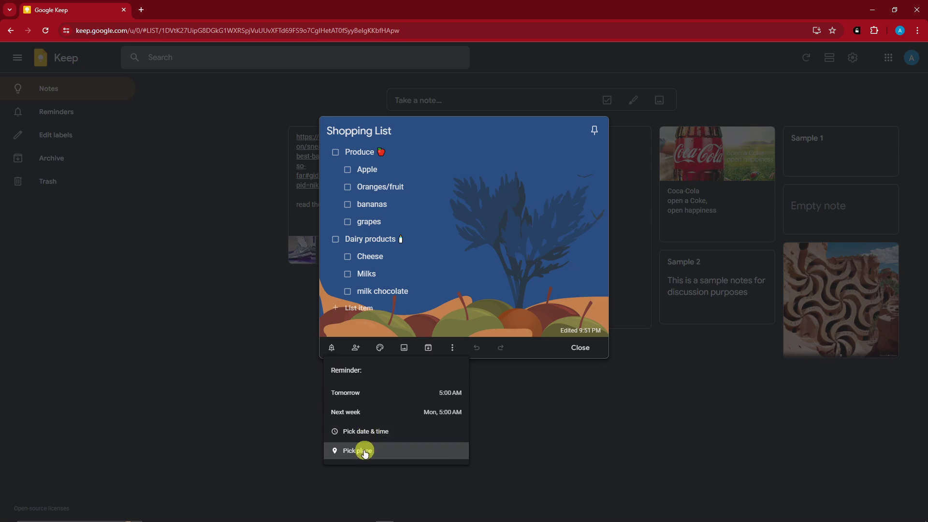
{"action": "left_click", "coordinate": [396, 451]}
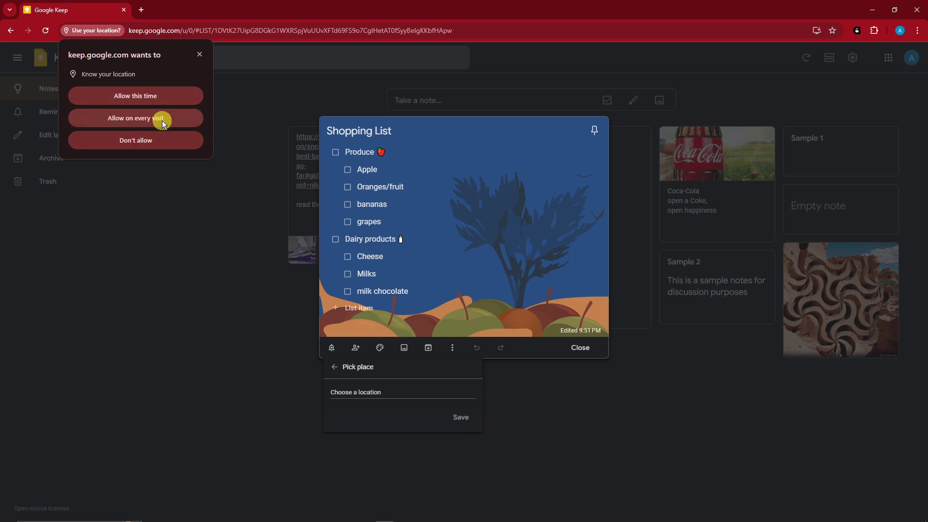
{"action": "left_click", "coordinate": [161, 97]}
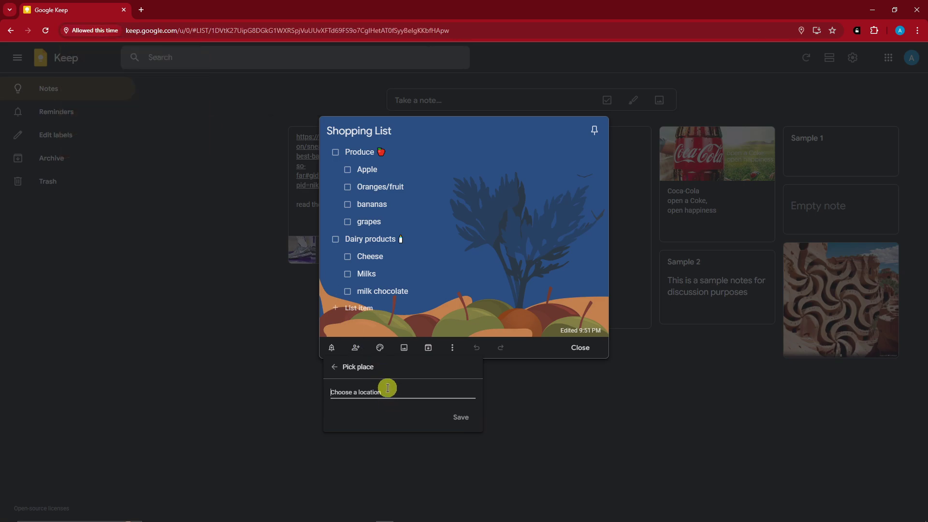
{"action": "type", "text": "pampan"}
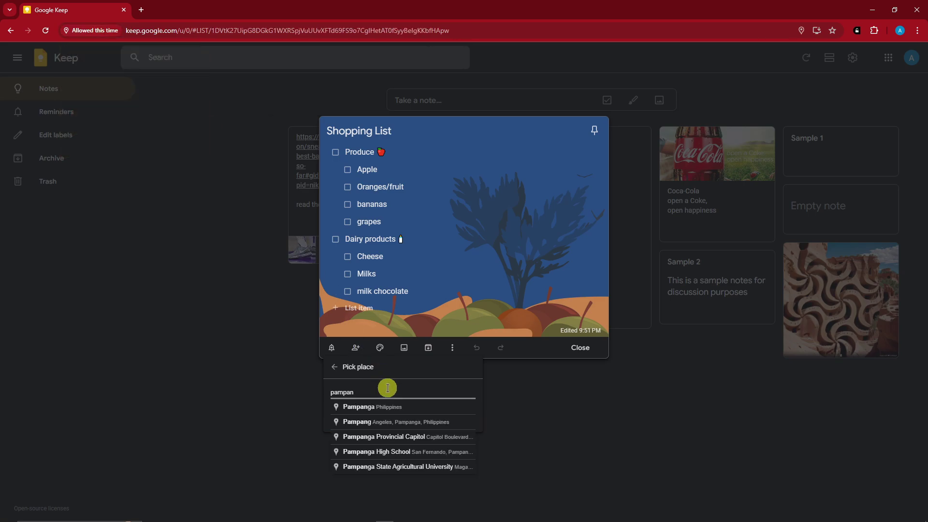
{"action": "left_click", "coordinate": [408, 421]}
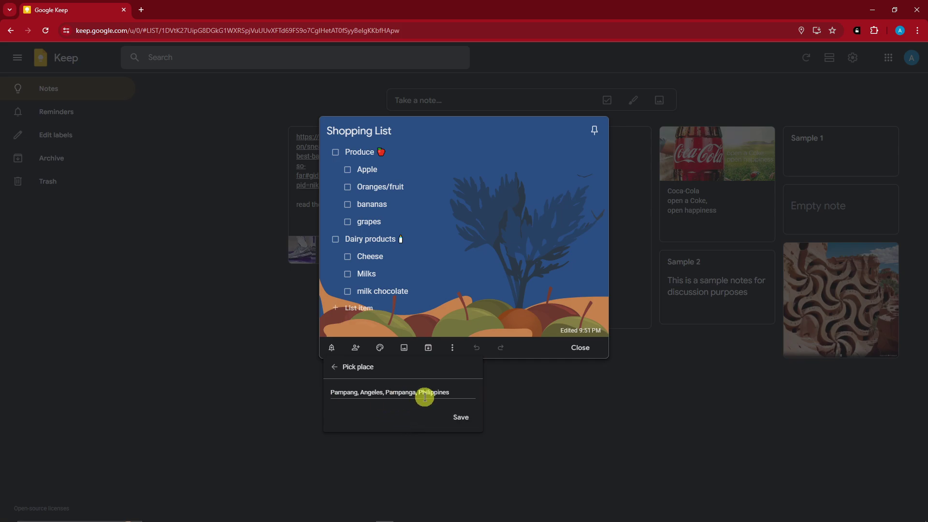
{"action": "left_click", "coordinate": [466, 422]}
- Replace it with a reminder for tomorrow morning
{"action": "left_click", "coordinate": [332, 349]}
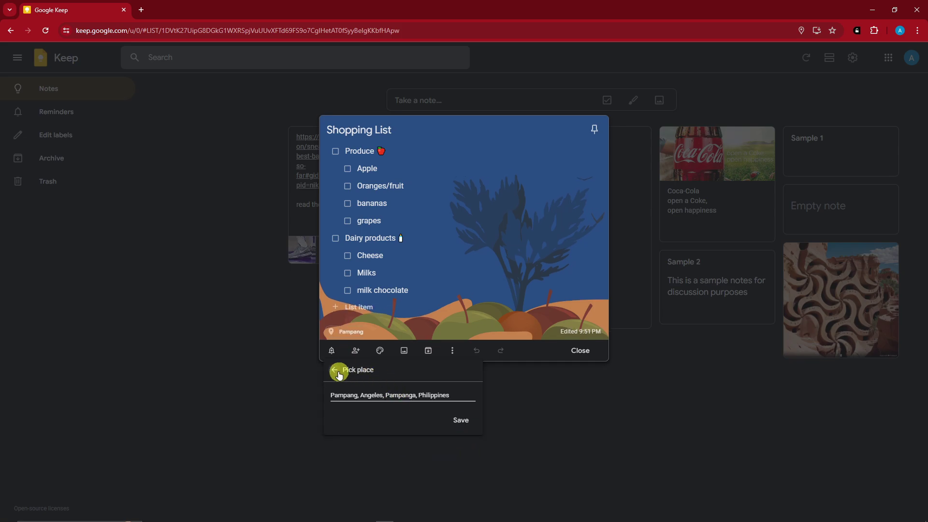
{"action": "left_click", "coordinate": [335, 370]}
{"action": "left_click", "coordinate": [384, 395]}
{"action": "left_click", "coordinate": [333, 352]}
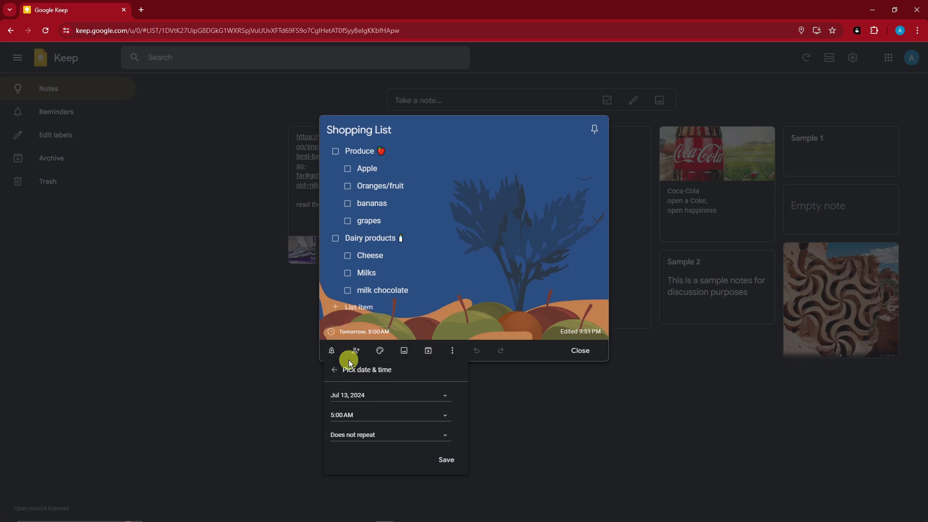
{"action": "left_click", "coordinate": [446, 459]}
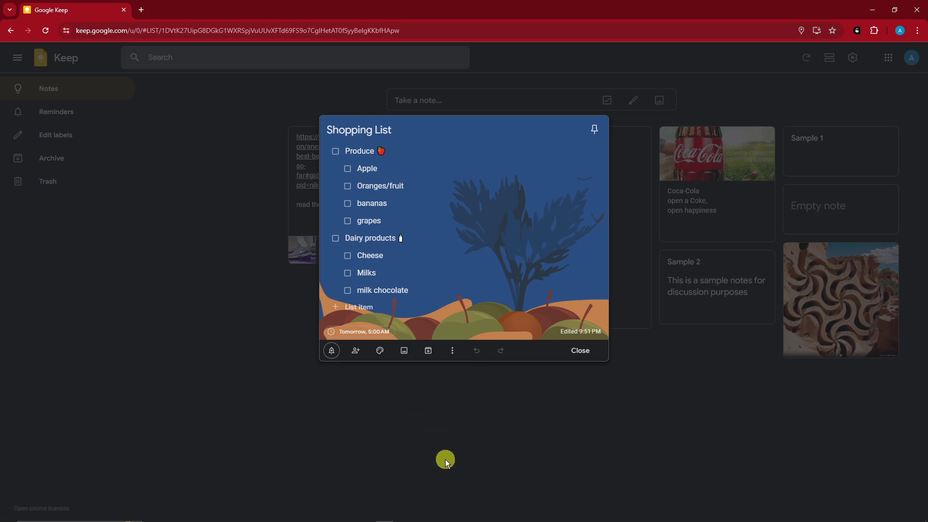
- Delete the Tomorrow 5:00 AM reminder and close the note back into the grid
{"action": "left_click", "coordinate": [332, 349]}
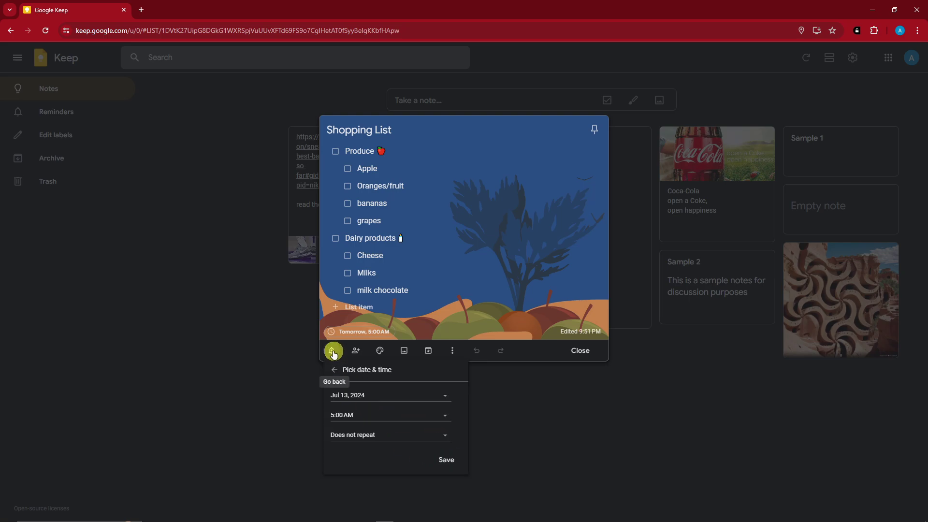
{"action": "left_click", "coordinate": [402, 333]}
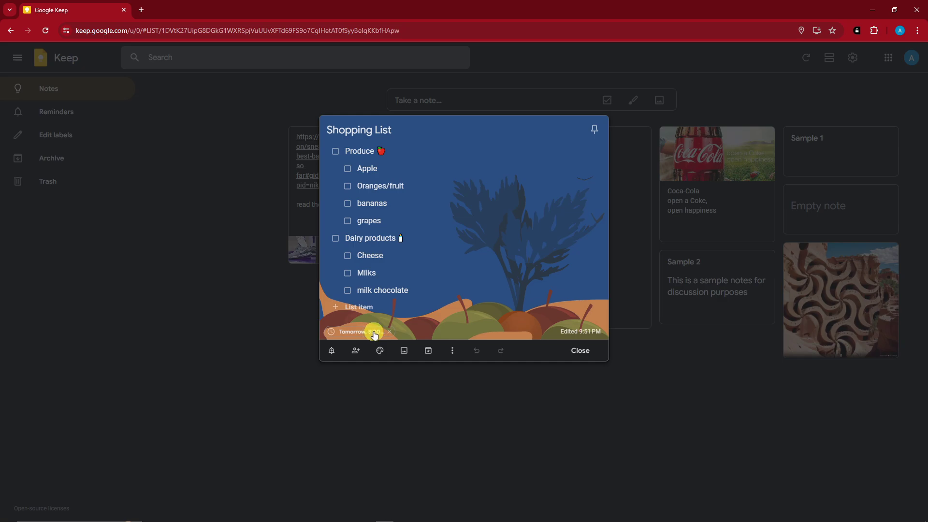
{"action": "left_click", "coordinate": [390, 333]}
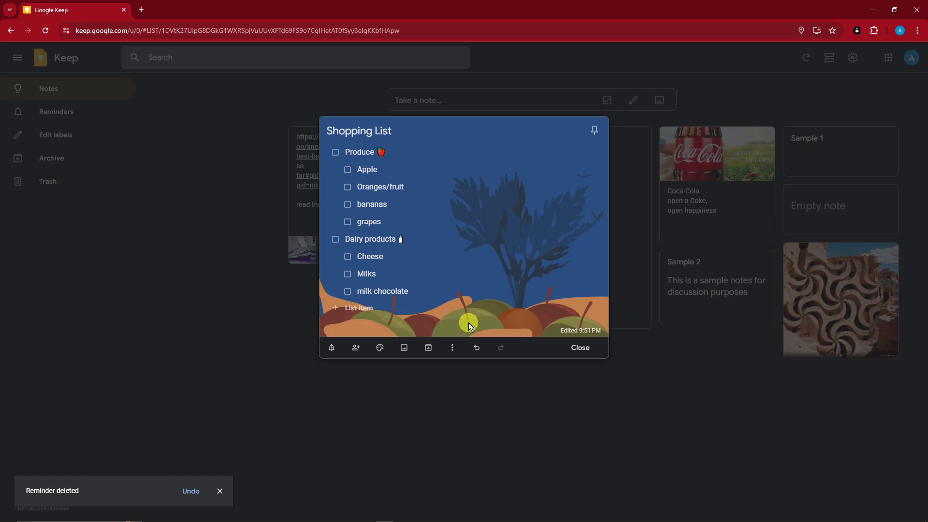
{"action": "left_click", "coordinate": [576, 348]}
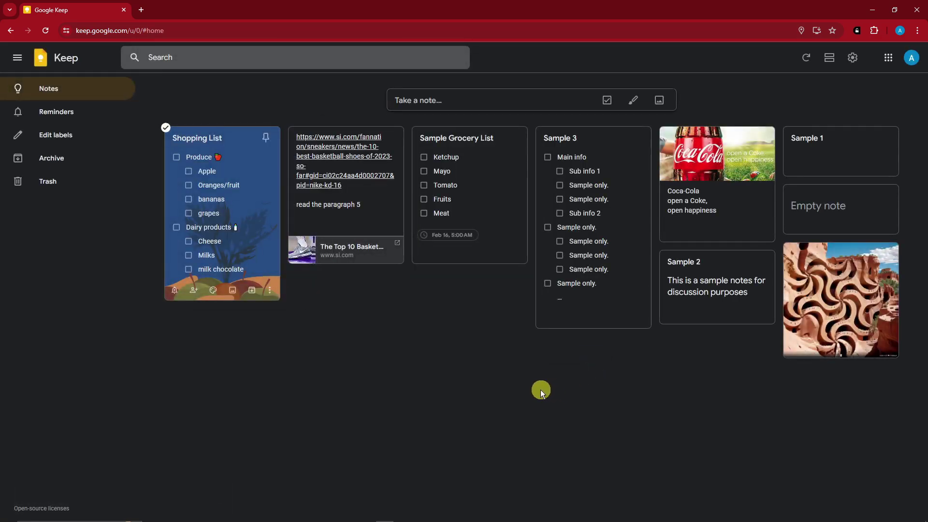
- Open and close the Shopping List, Coca-Cola and link notes in turn
{"action": "left_click", "coordinate": [251, 172]}
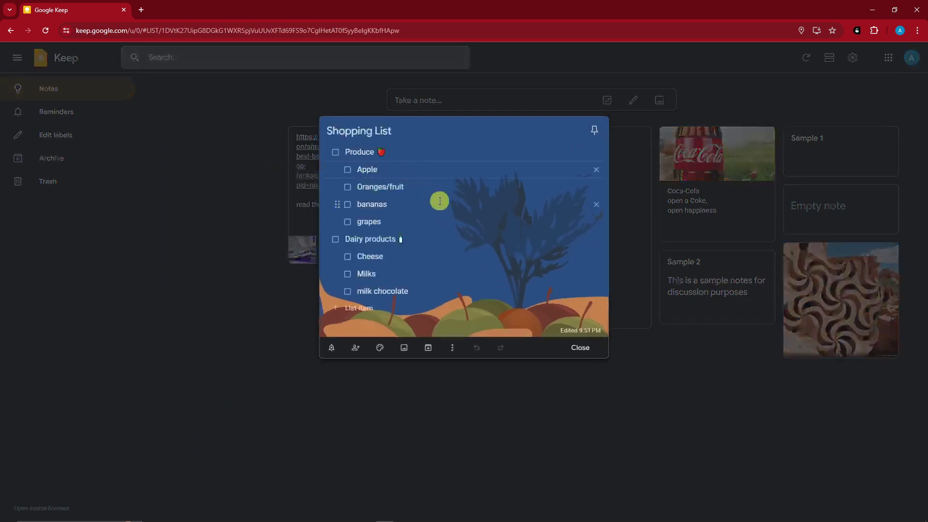
{"action": "left_click", "coordinate": [584, 346]}
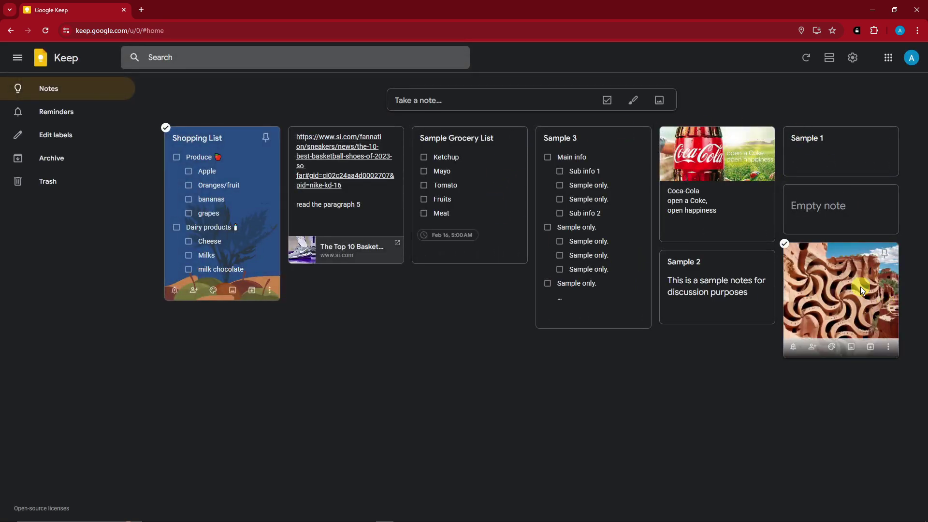
{"action": "left_click", "coordinate": [720, 160]}
{"action": "left_click", "coordinate": [622, 409]}
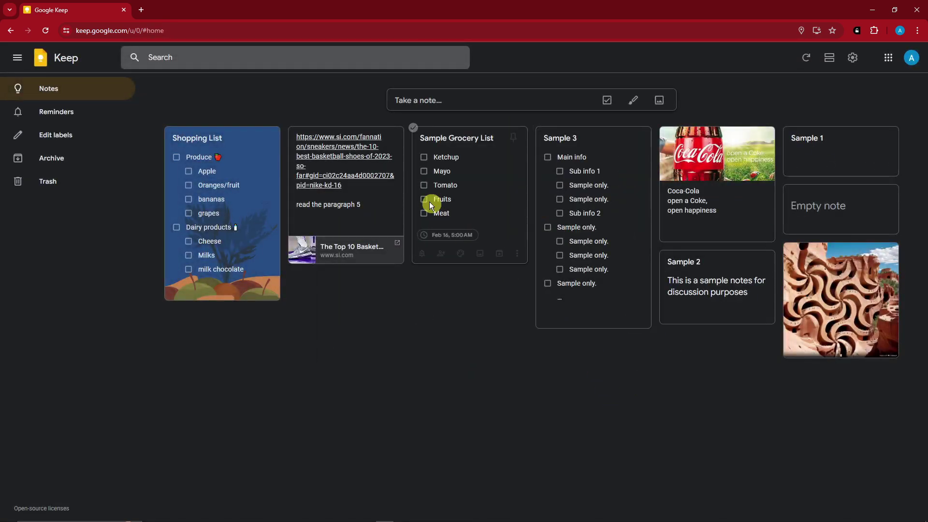
{"action": "left_click", "coordinate": [383, 192]}
{"action": "left_click", "coordinate": [629, 387]}
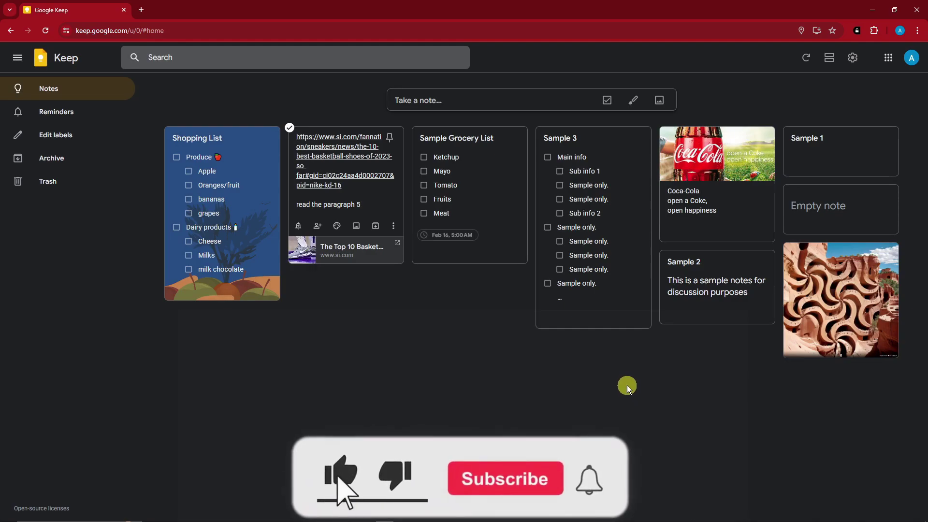
- Reopen the Shopping List note and bring up the Add image file picker
{"action": "left_click", "coordinate": [275, 193]}
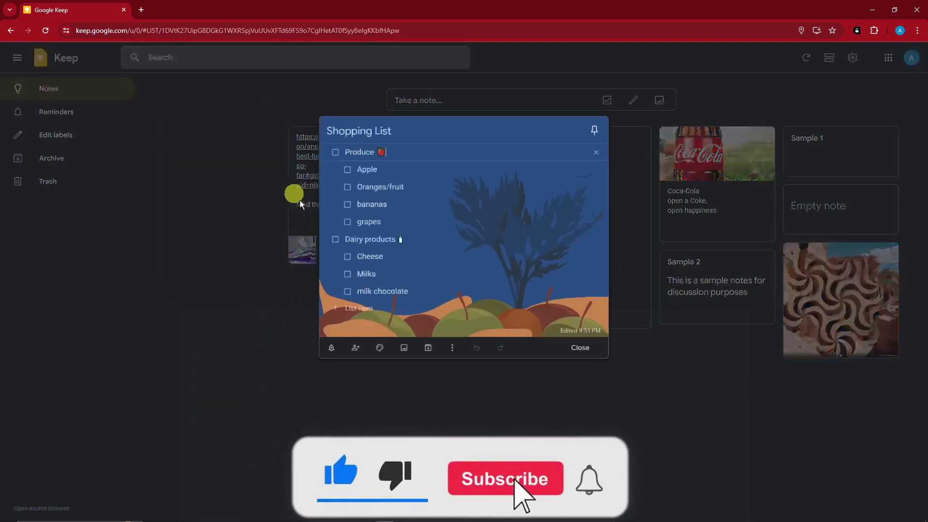
{"action": "left_click", "coordinate": [404, 347]}
{"action": "left_click", "coordinate": [732, 356]}
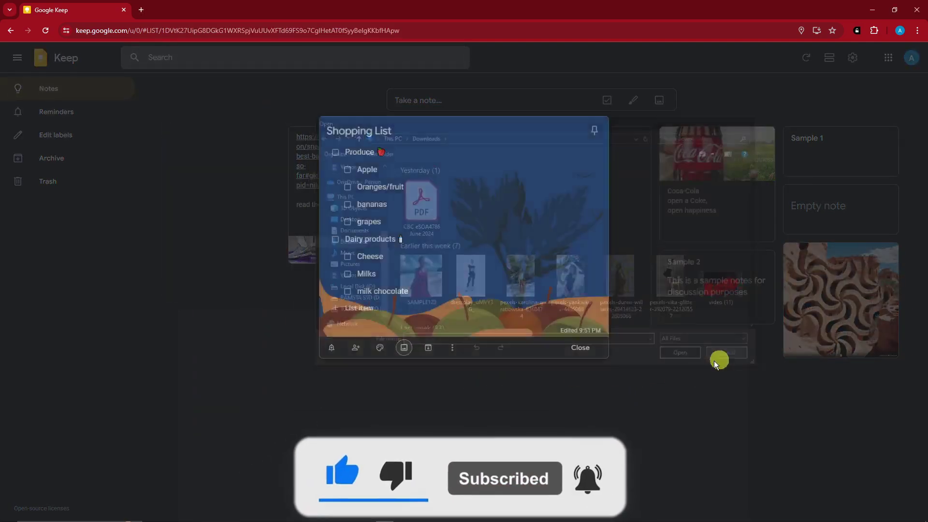